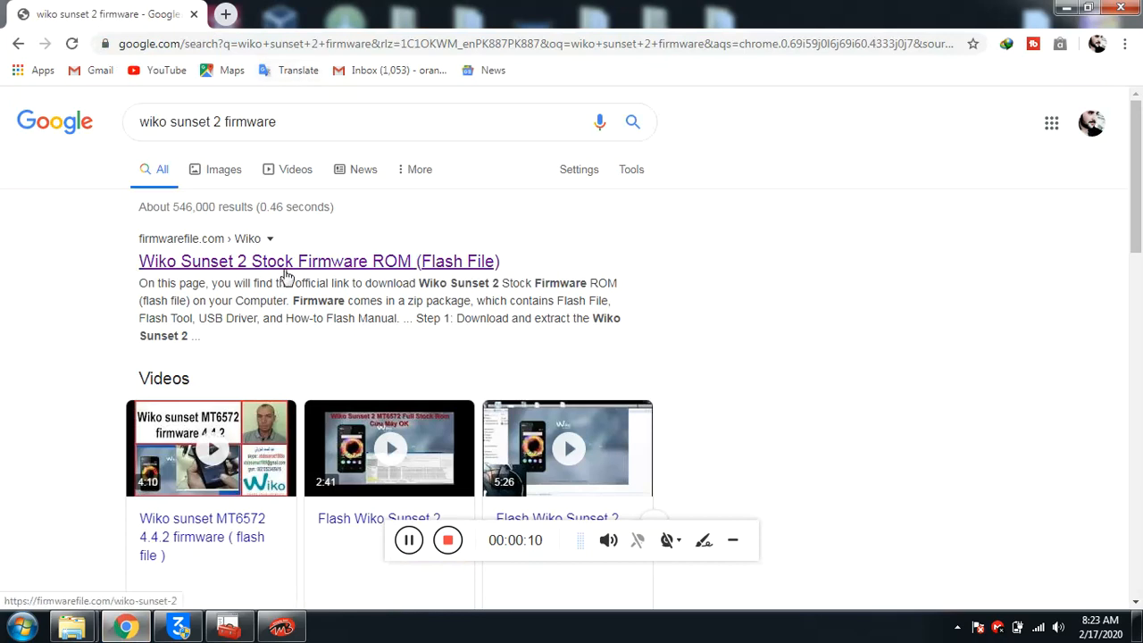
# Open the firmwarefile.com result for the Wiko Sunset 2 stock firmware in a new tab and close the search results tab.
pyautogui.rightClick(284, 265)
pyautogui.click(300, 284)
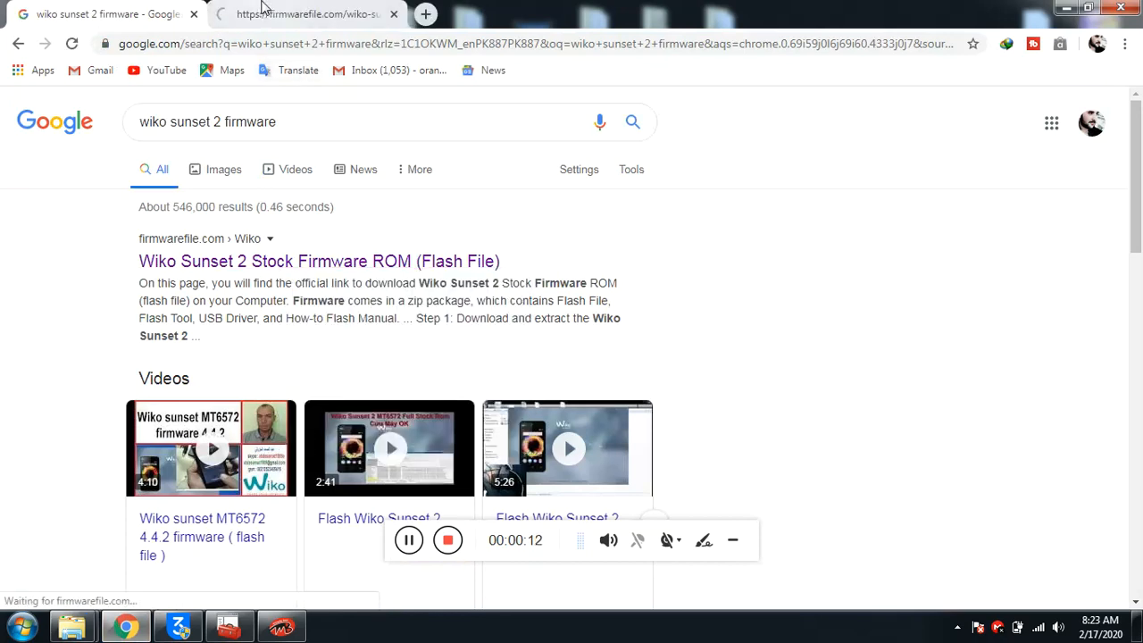
pyautogui.click(259, 13)
pyautogui.click(194, 14)
# Get the download link for Wiko_Sunset_2_MT6572_V19_09022017.zip and close the firmware page, keeping the MediaFire tab.
pyautogui.scroll(-8, 245, 222)
pyautogui.scroll(-2, 250, 227)
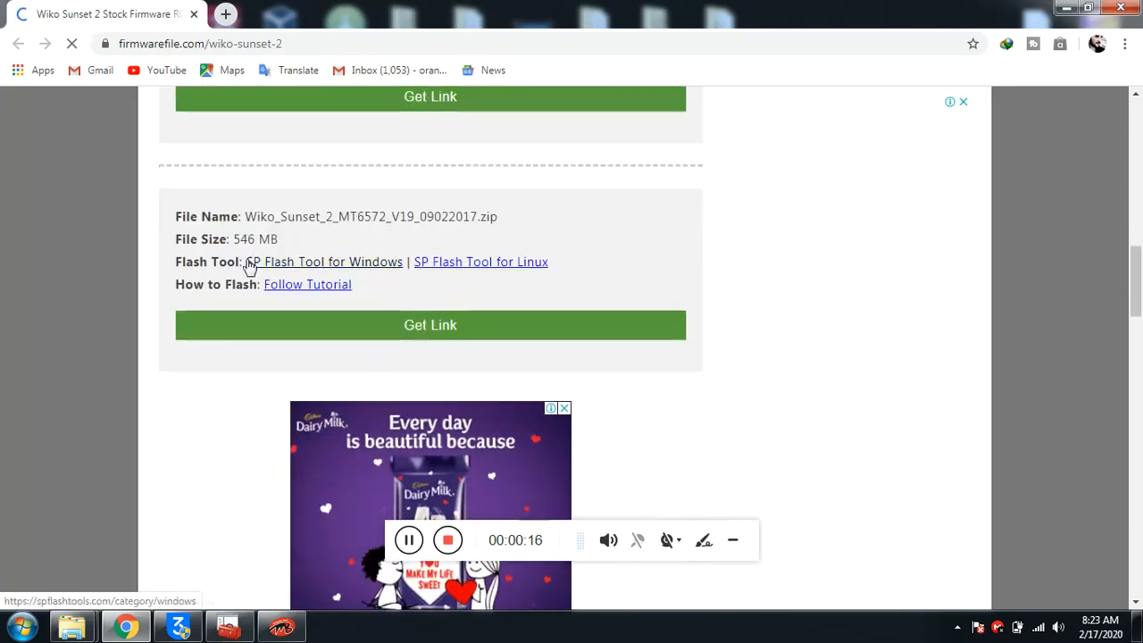
pyautogui.click(341, 326)
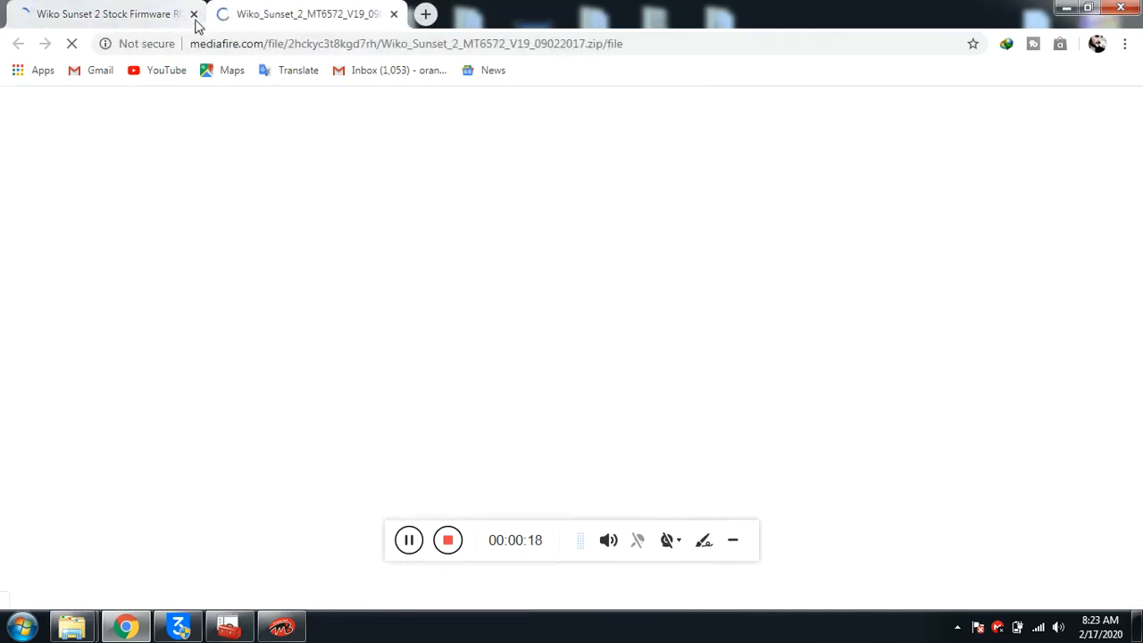
pyautogui.click(194, 14)
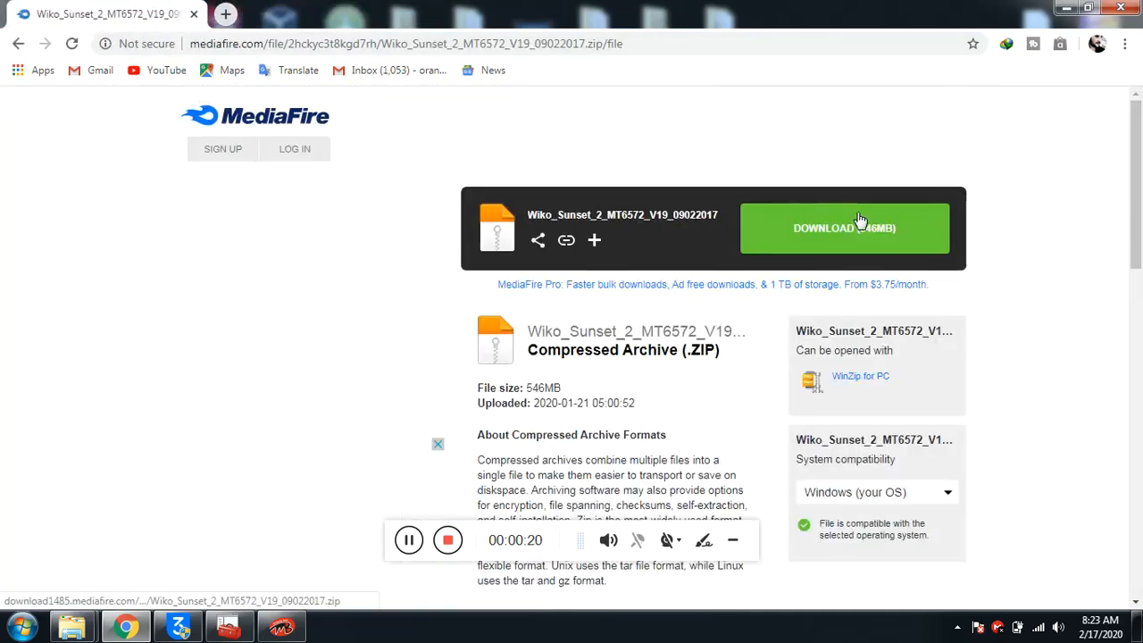
# Start downloading the 546 MB firmware zip from MediaFire, close the browser and move the download progress window aside.
pyautogui.click(786, 225)
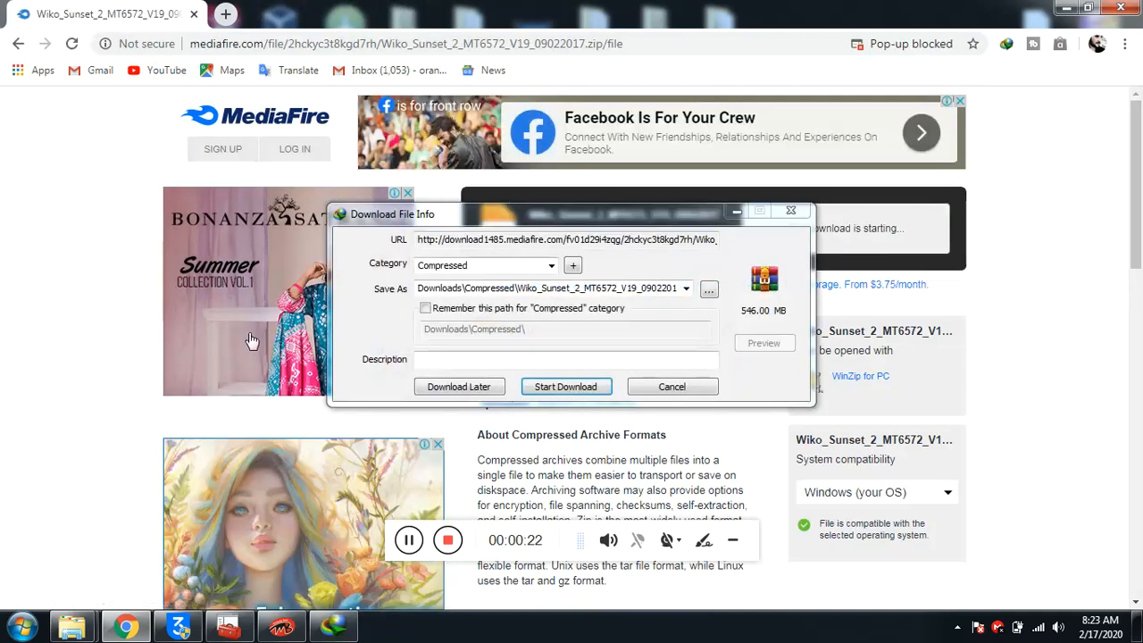
pyautogui.click(571, 382)
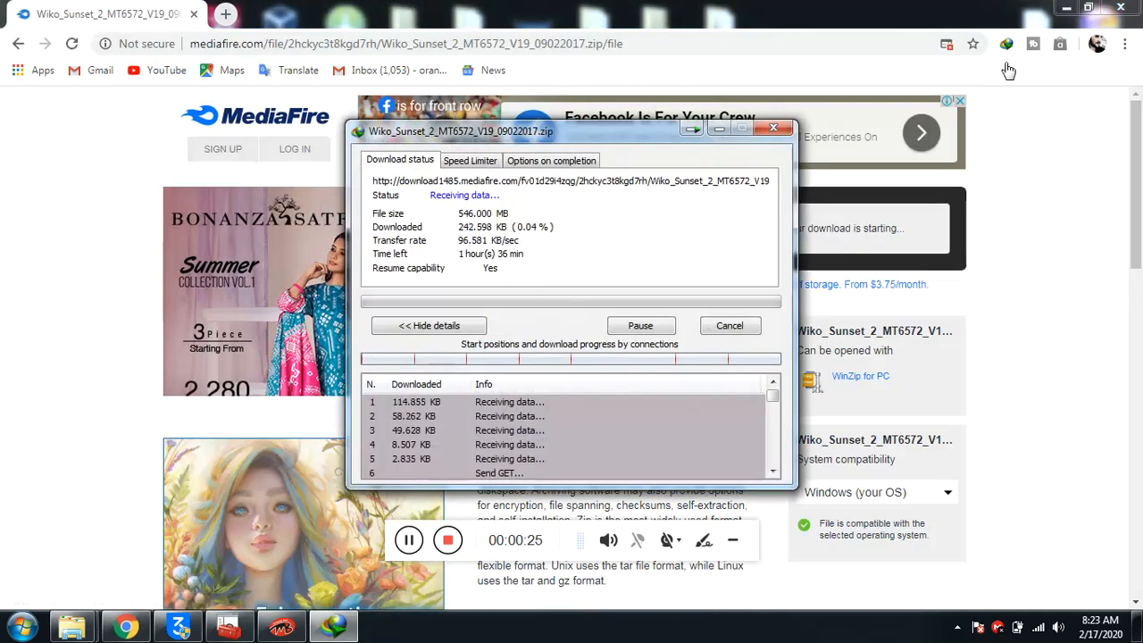
pyautogui.click(1119, 7)
pyautogui.moveTo(589, 136); pyautogui.dragTo(774, 123)
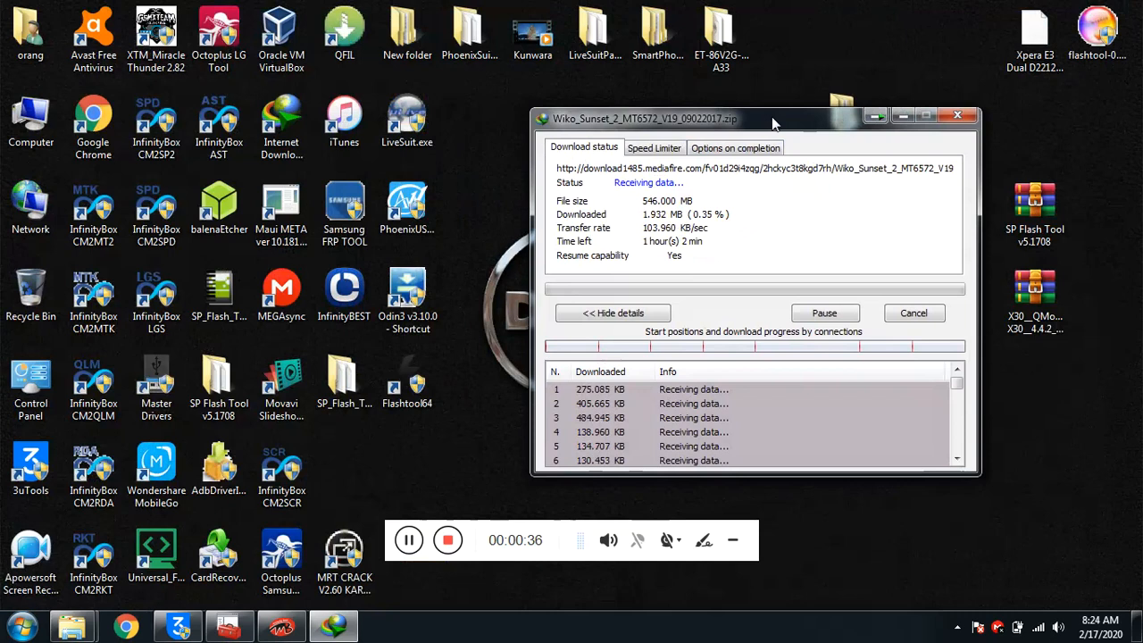
pyautogui.click(410, 541)
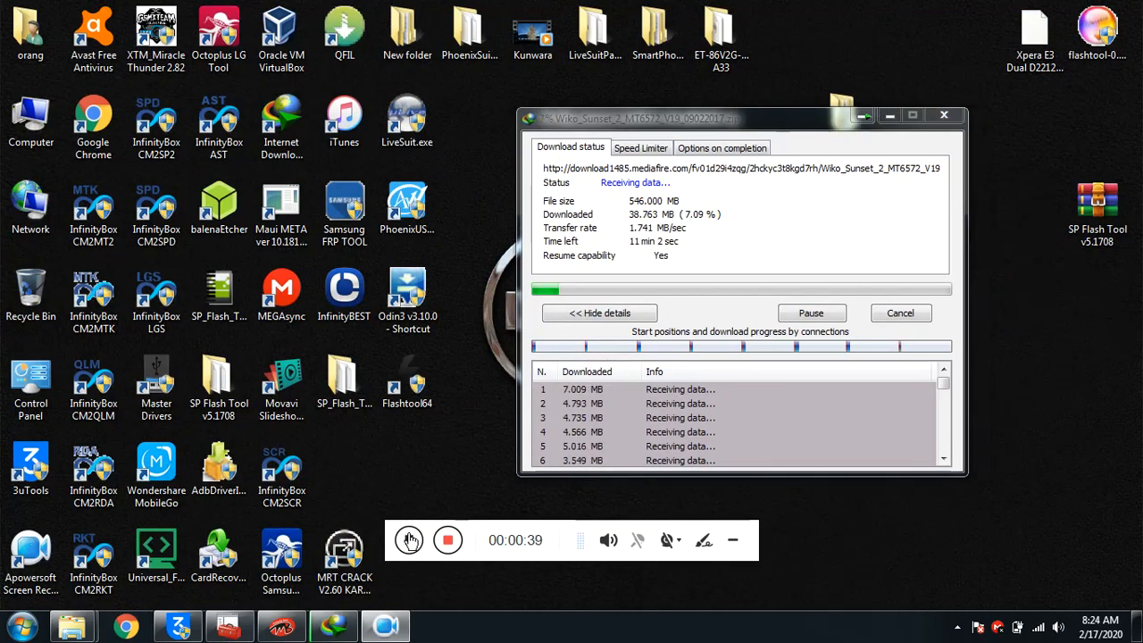
pyautogui.click(410, 540)
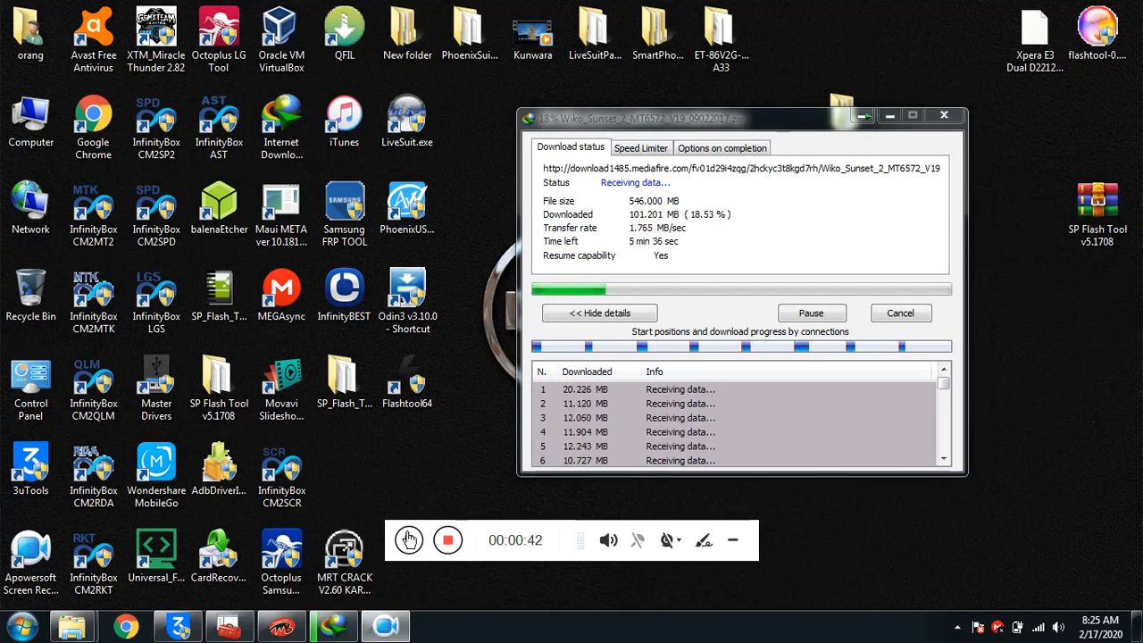
pyautogui.click(410, 540)
pyautogui.click(410, 540)
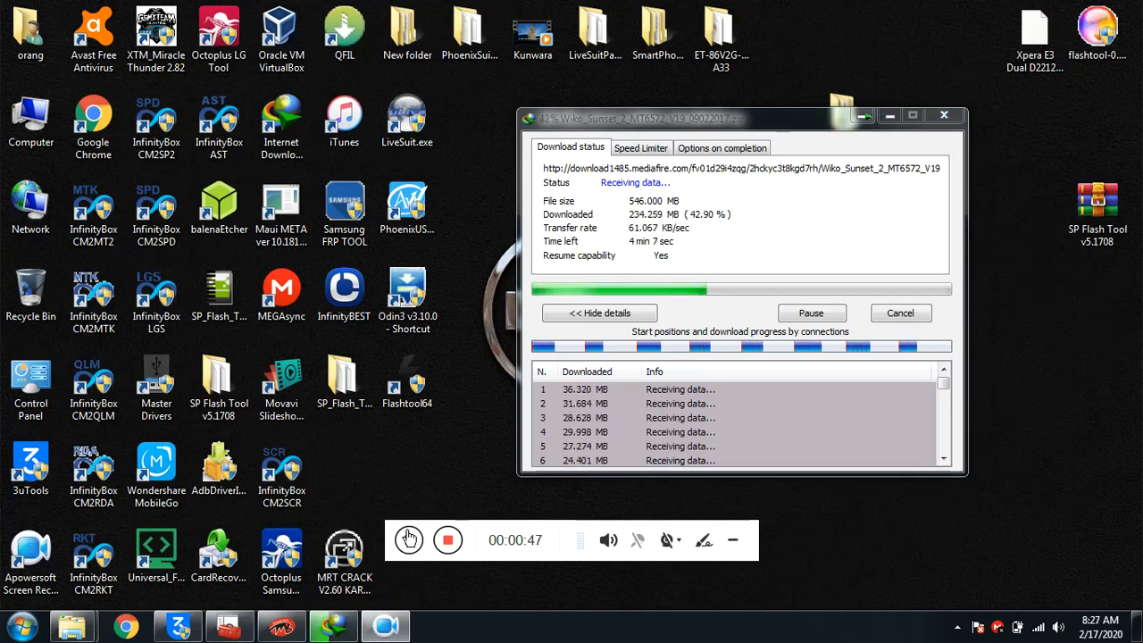
pyautogui.click(410, 541)
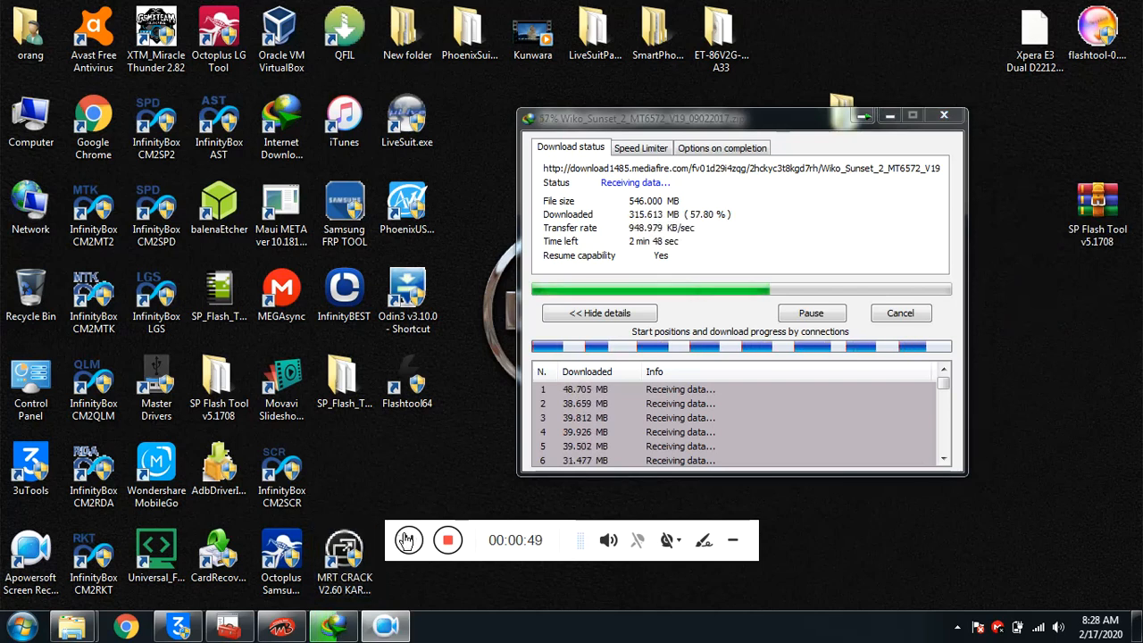
pyautogui.click(408, 540)
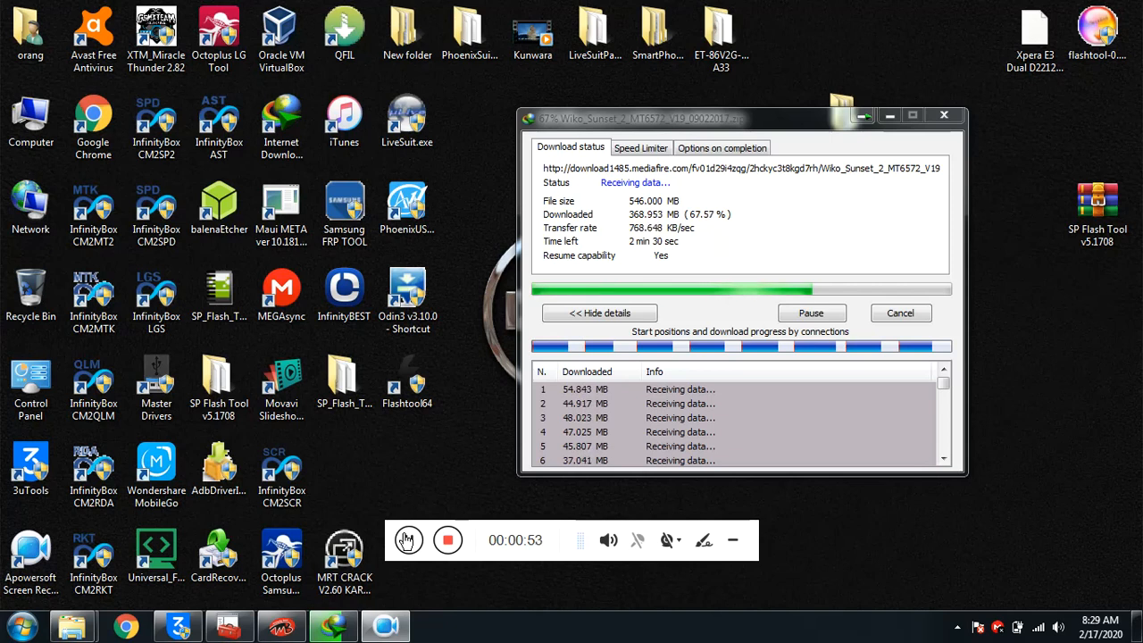
pyautogui.click(410, 540)
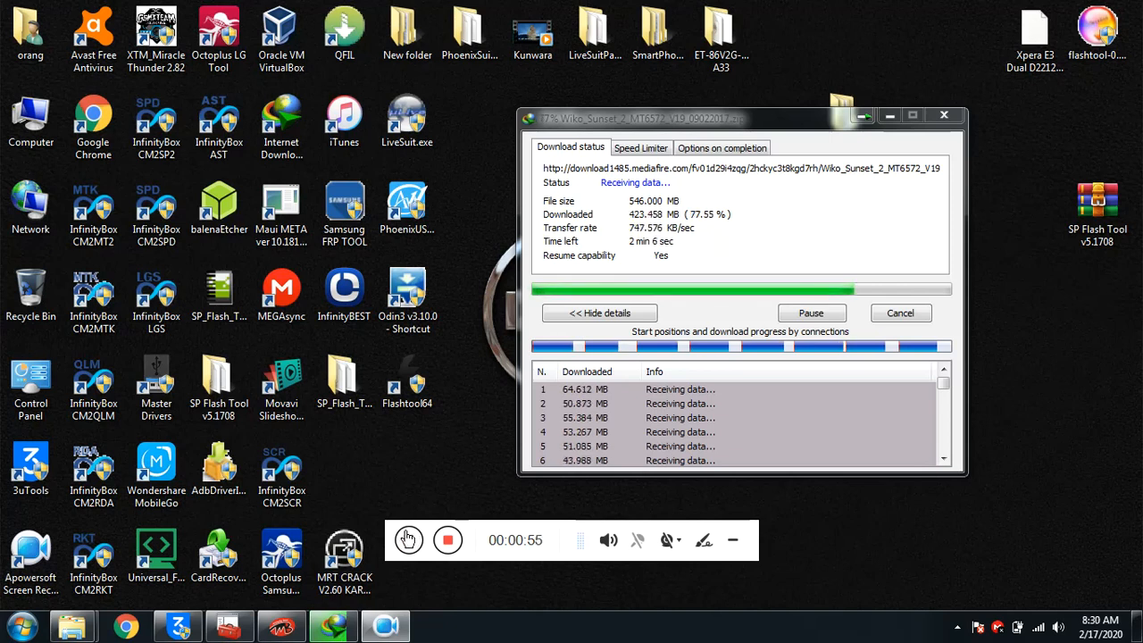
pyautogui.click(407, 539)
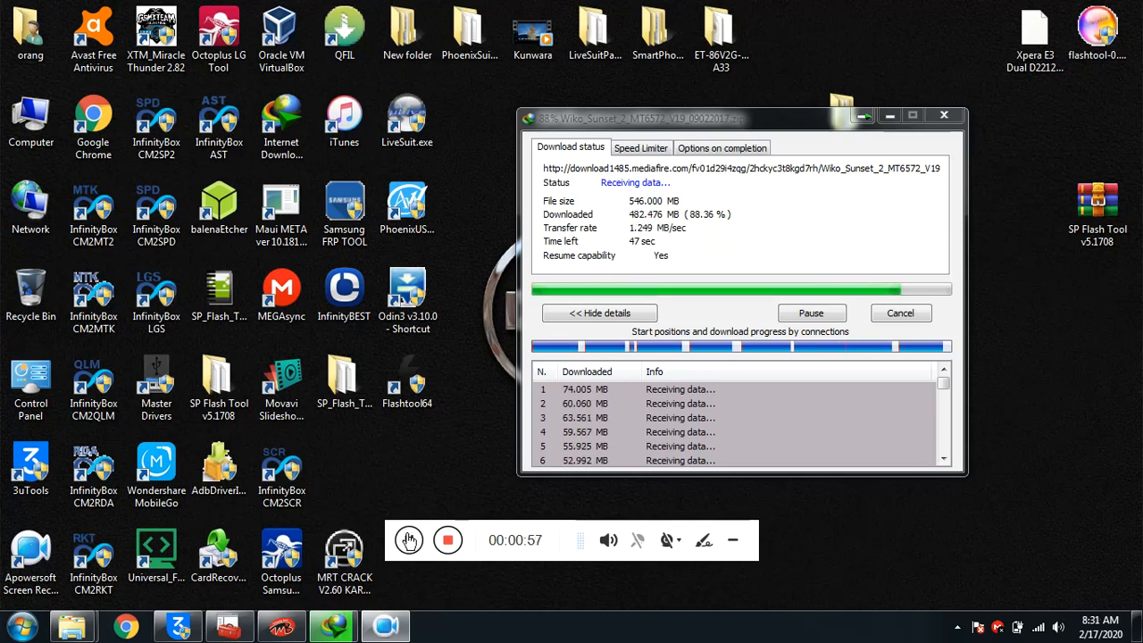
pyautogui.click(408, 540)
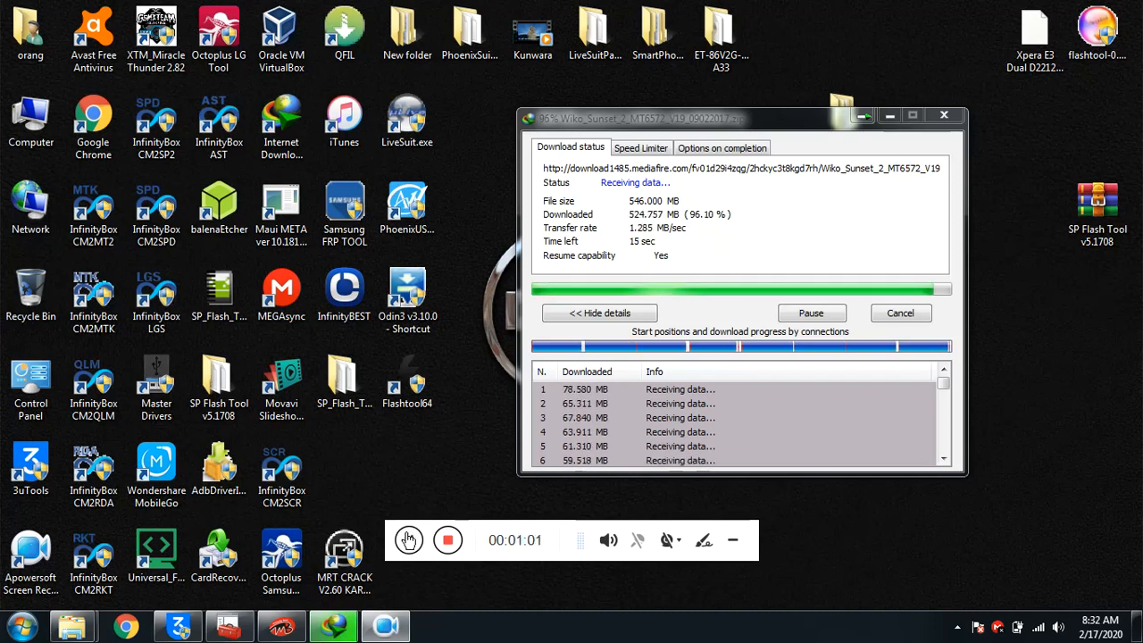
pyautogui.click(407, 539)
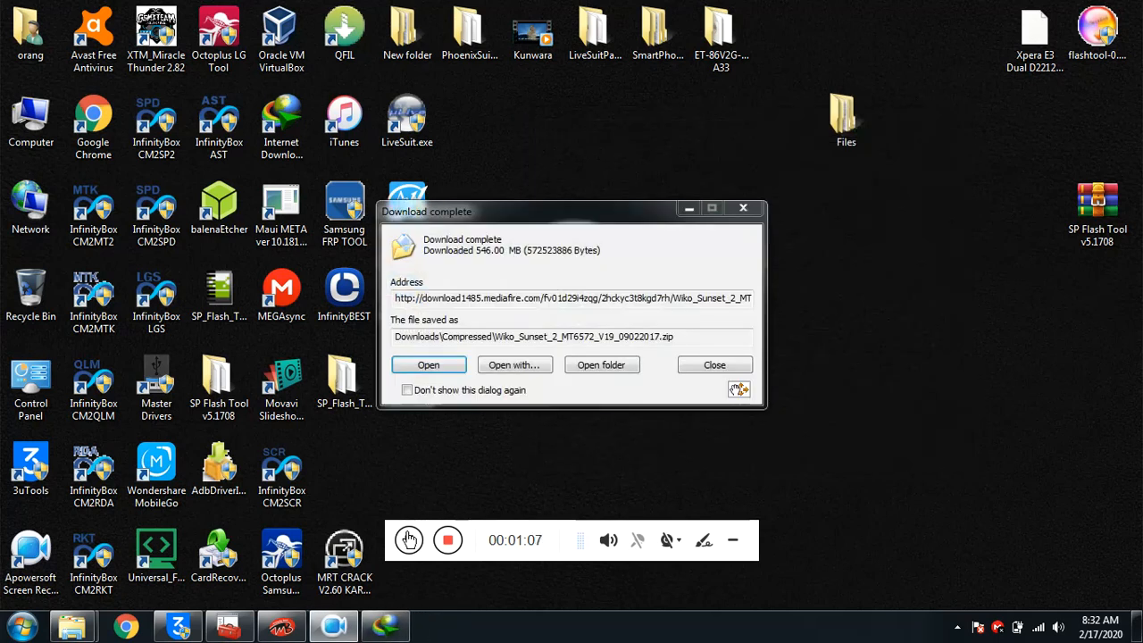
# Open the downloaded zip, extract the Wiko_Sunset_2_MT6572_V19_09022017 folder into the desktop's Files folder, and close the archive.
pyautogui.click(428, 365)
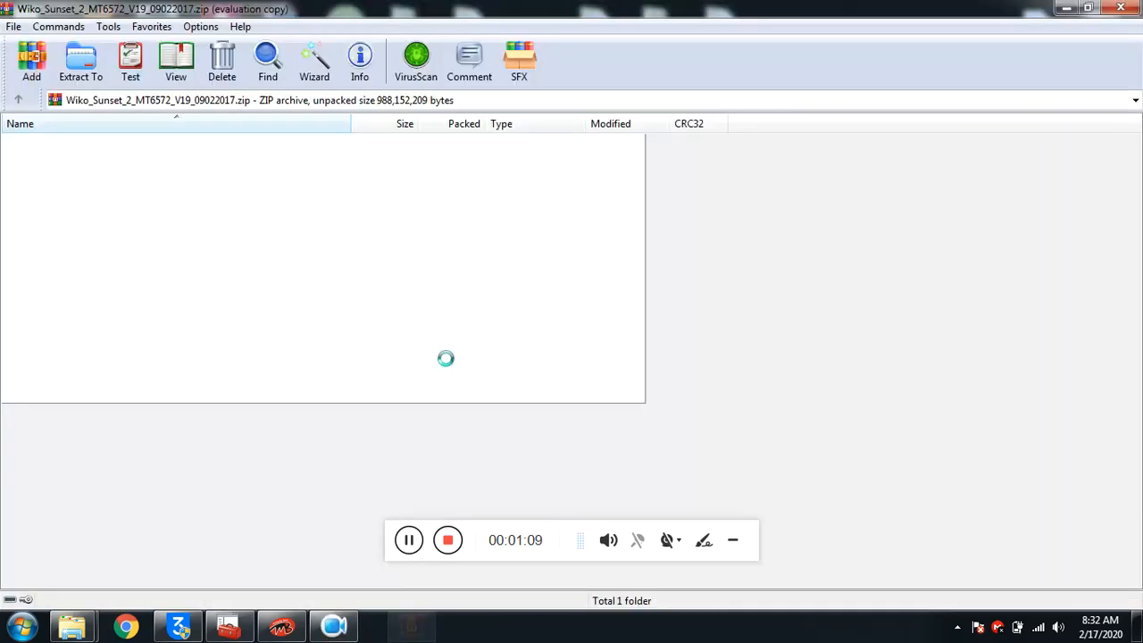
pyautogui.doubleClick(588, 7)
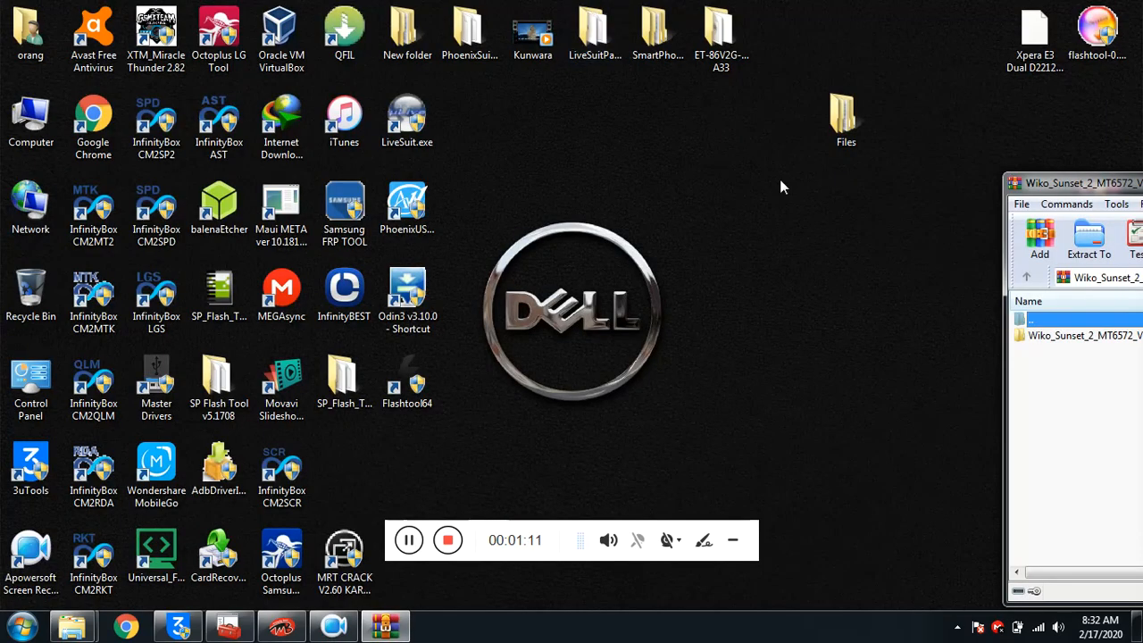
pyautogui.moveTo(1091, 190); pyautogui.dragTo(812, 217)
pyautogui.moveTo(831, 361); pyautogui.dragTo(862, 128)
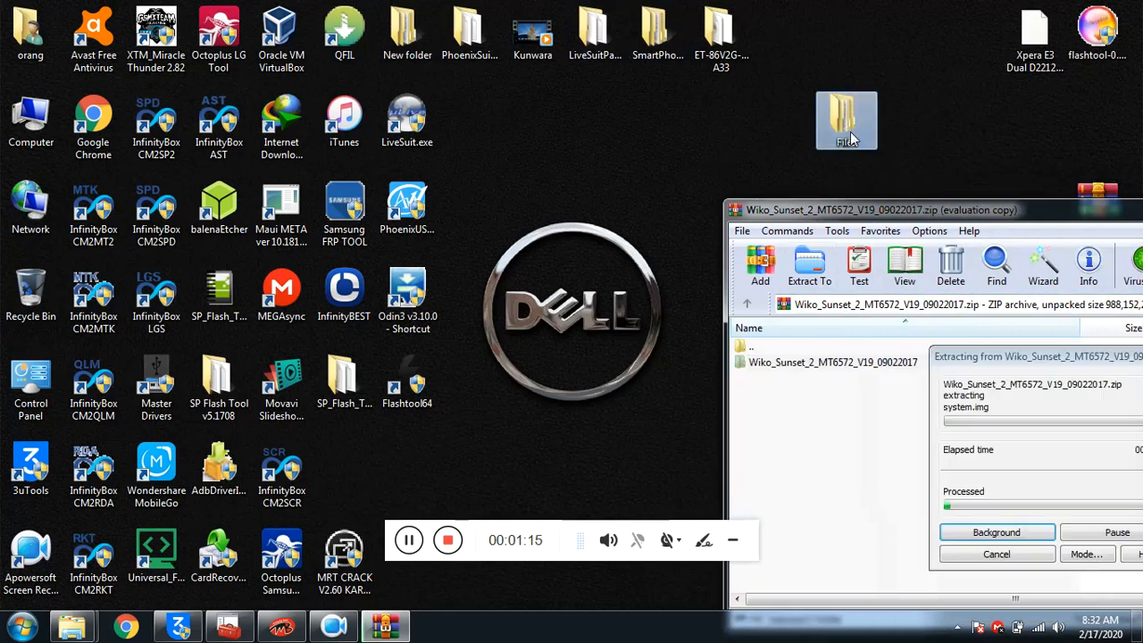
pyautogui.moveTo(950, 233); pyautogui.dragTo(789, 56)
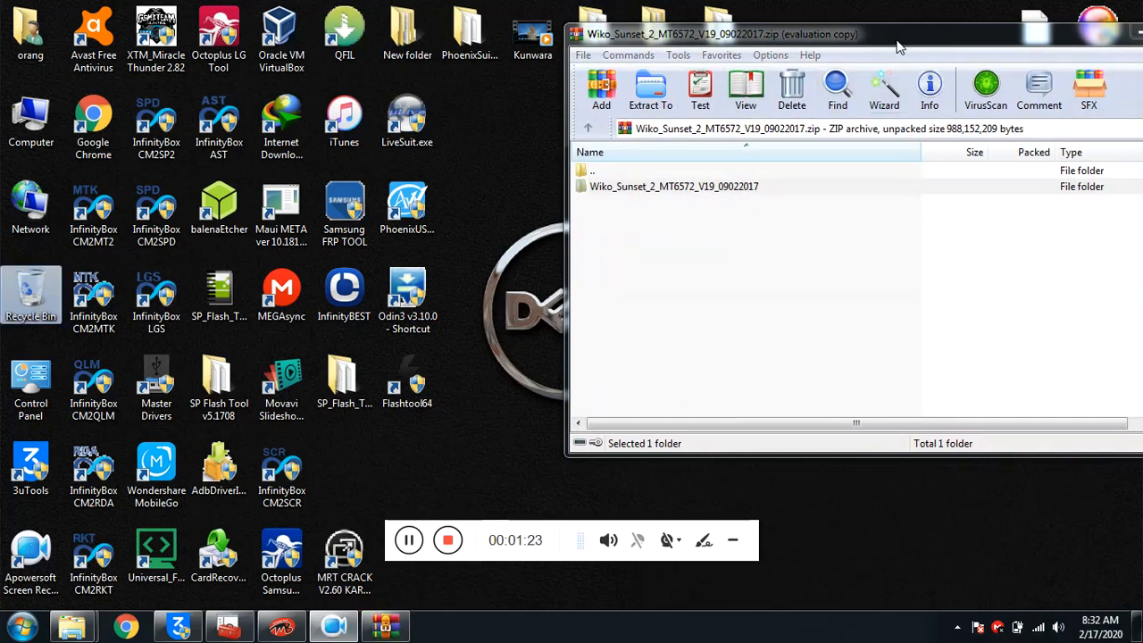
pyautogui.moveTo(895, 42); pyautogui.dragTo(732, 58)
pyautogui.click(1033, 46)
# Extract the SP Flash Tool v5.1708 folder from its desktop RAR archive into the Files folder and close the archive.
pyautogui.moveTo(1097, 210); pyautogui.dragTo(971, 215)
pyautogui.moveTo(918, 140); pyautogui.dragTo(1021, 285)
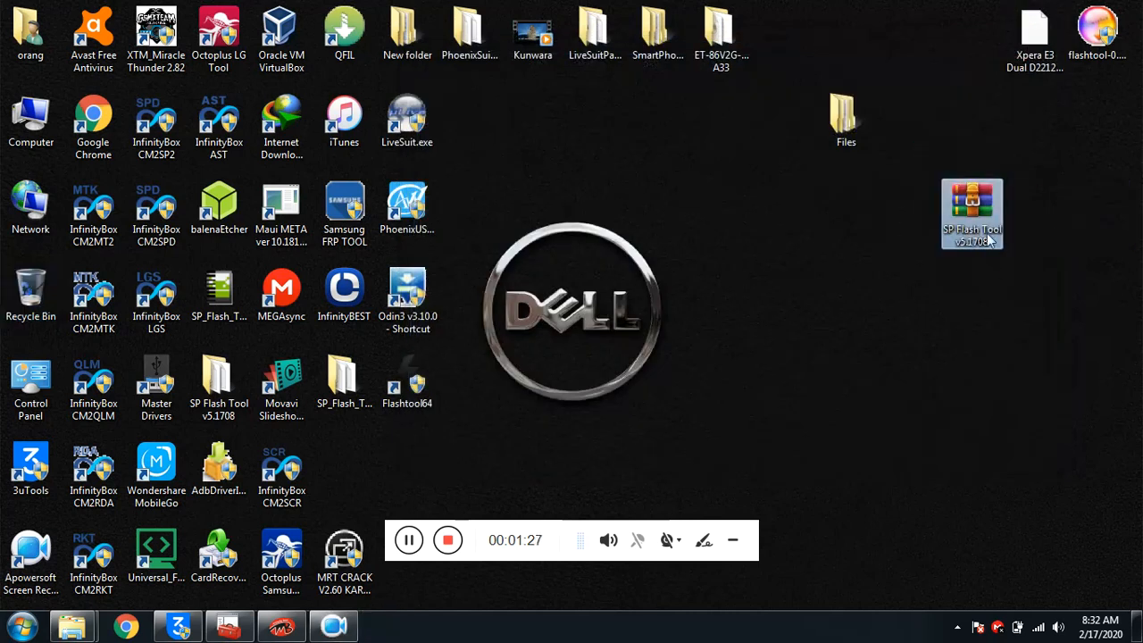
pyautogui.doubleClick(986, 217)
pyautogui.moveTo(723, 46); pyautogui.dragTo(987, 200)
pyautogui.click(746, 354)
pyautogui.moveTo(799, 342); pyautogui.dragTo(846, 121)
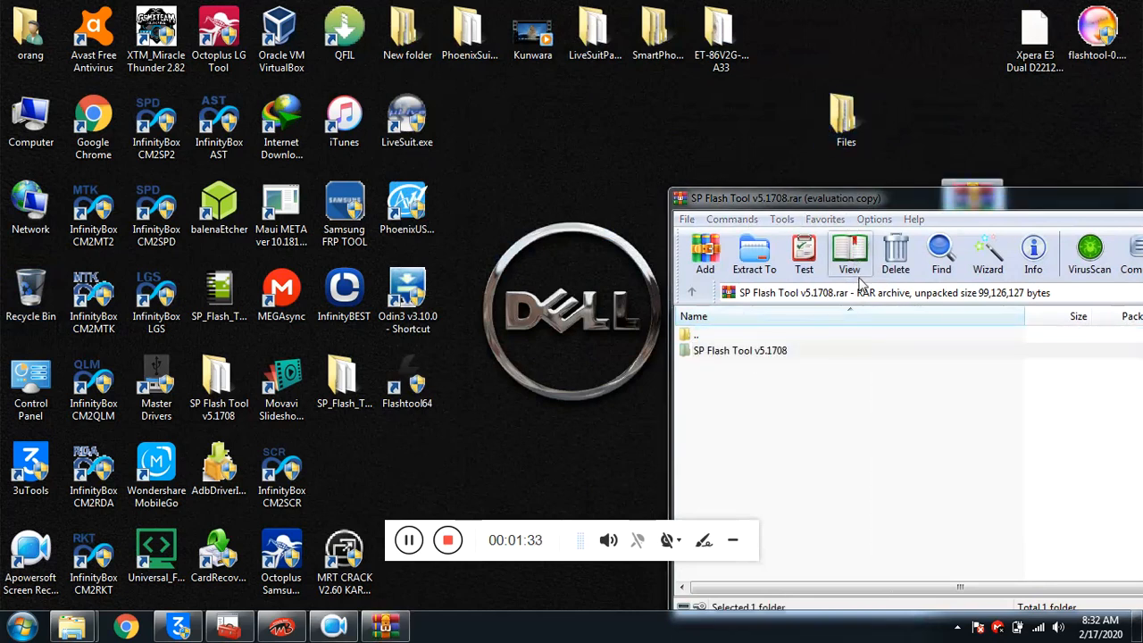
pyautogui.doubleClick(949, 199)
pyautogui.click(1123, 8)
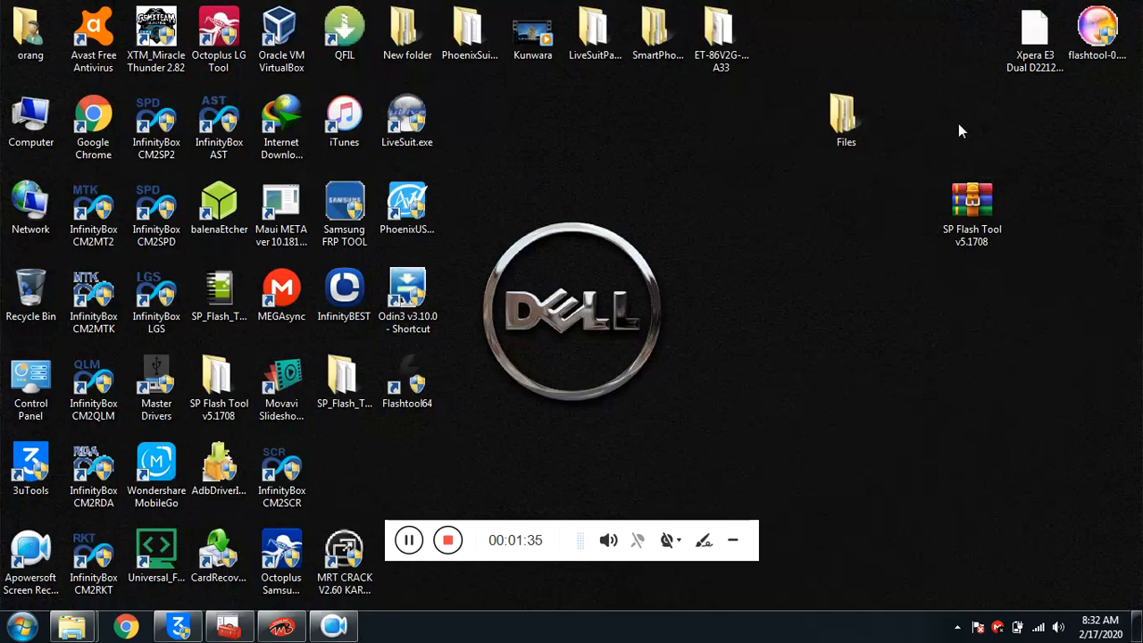
# Move the Files folder and the SP Flash Tool archive farther apart on the desktop and open Files.
pyautogui.moveTo(815, 135); pyautogui.dragTo(724, 210)
pyautogui.moveTo(934, 217); pyautogui.dragTo(1071, 189)
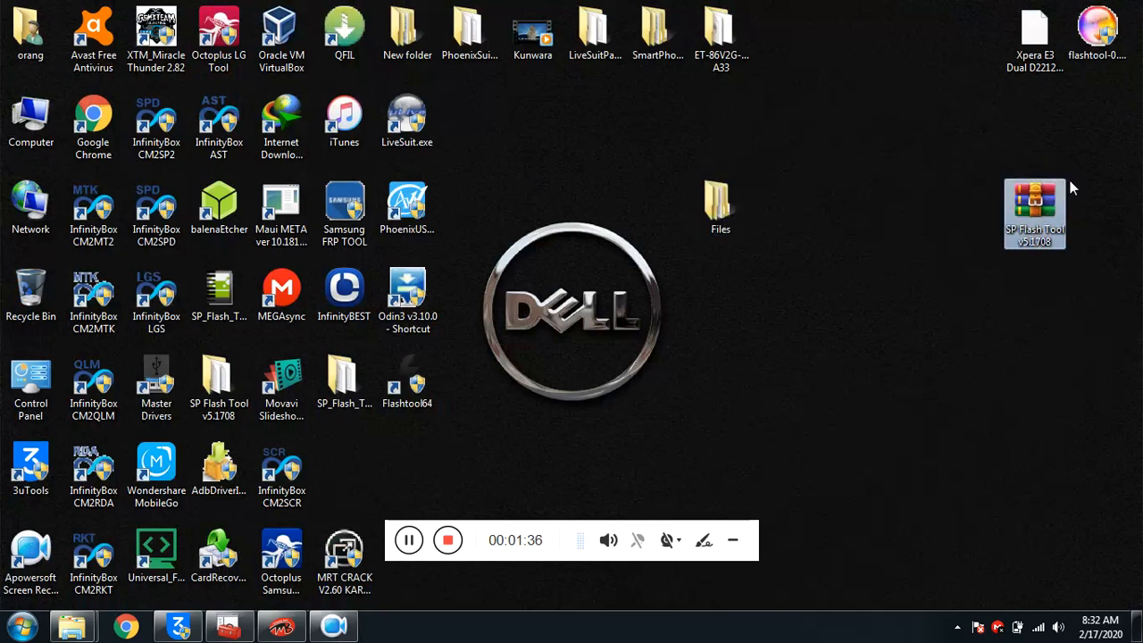
pyautogui.doubleClick(724, 202)
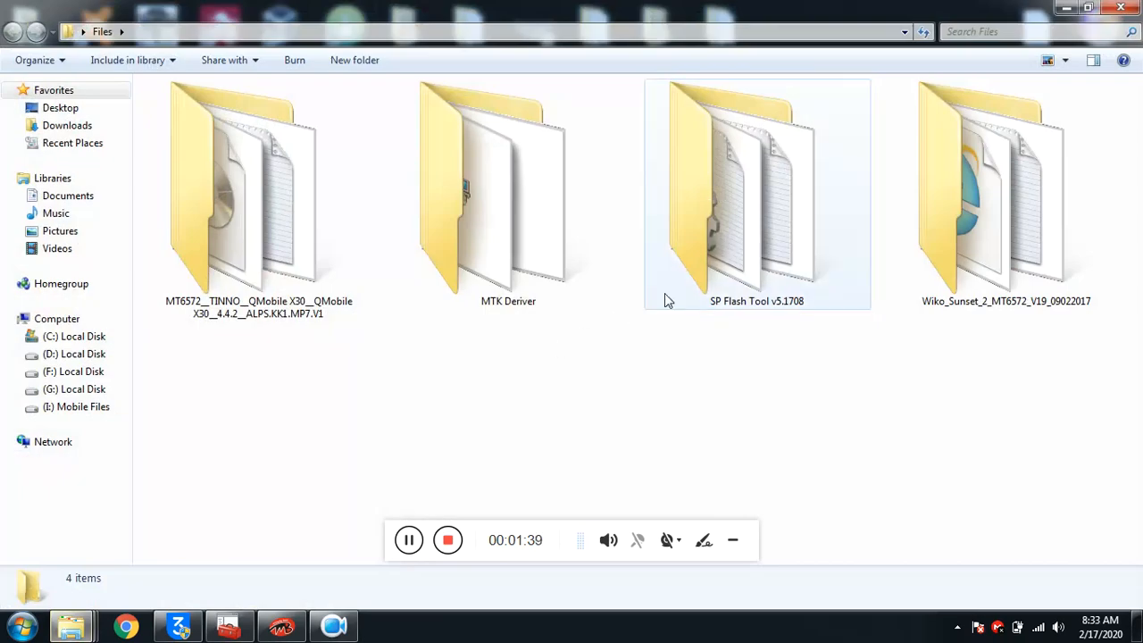
# Delete the MT6572 TINNO QMobile X30 firmware folder from the Files folder.
pyautogui.click(757, 253)
pyautogui.click(975, 259)
pyautogui.click(273, 268)
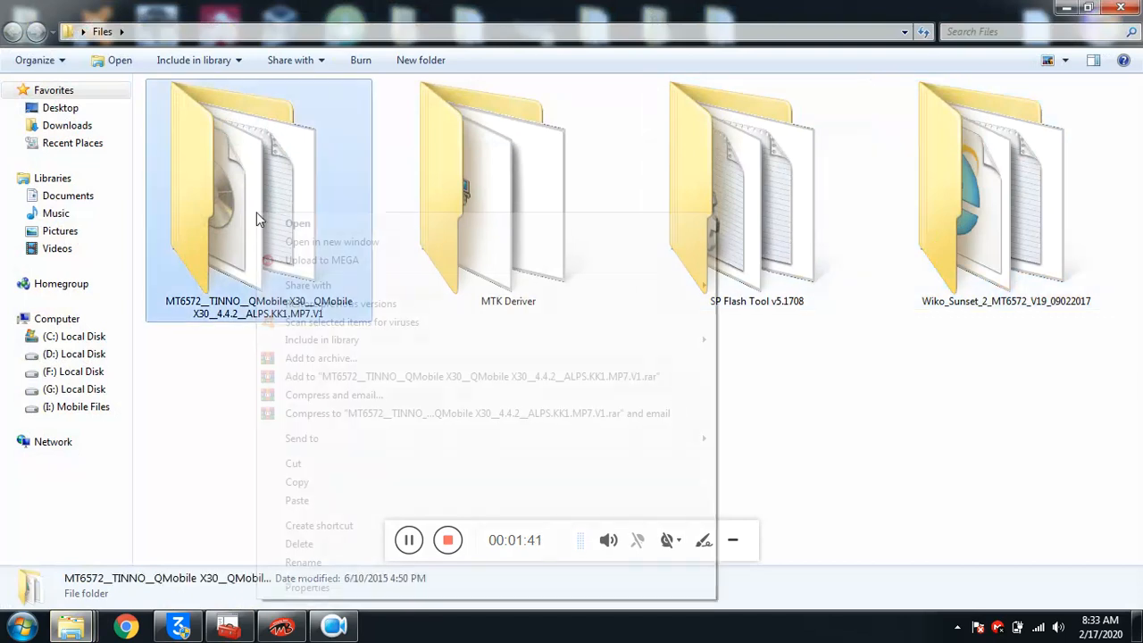
pyautogui.rightClick(256, 212)
pyautogui.click(299, 543)
pyautogui.click(639, 383)
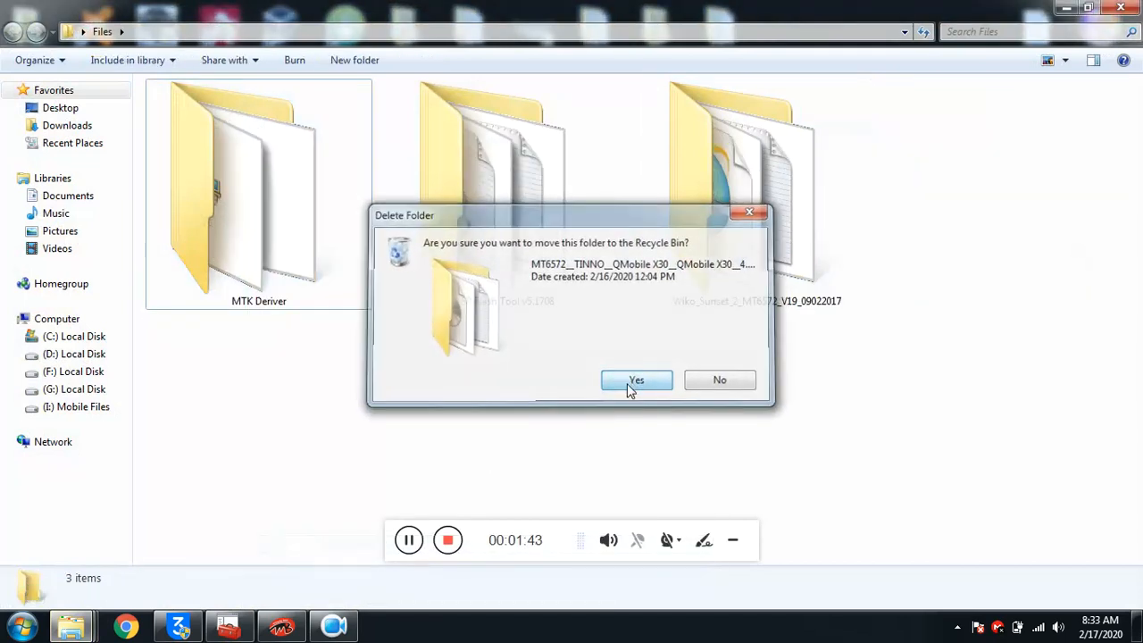
pyautogui.moveTo(288, 390); pyautogui.dragTo(818, 211)
pyautogui.click(565, 401)
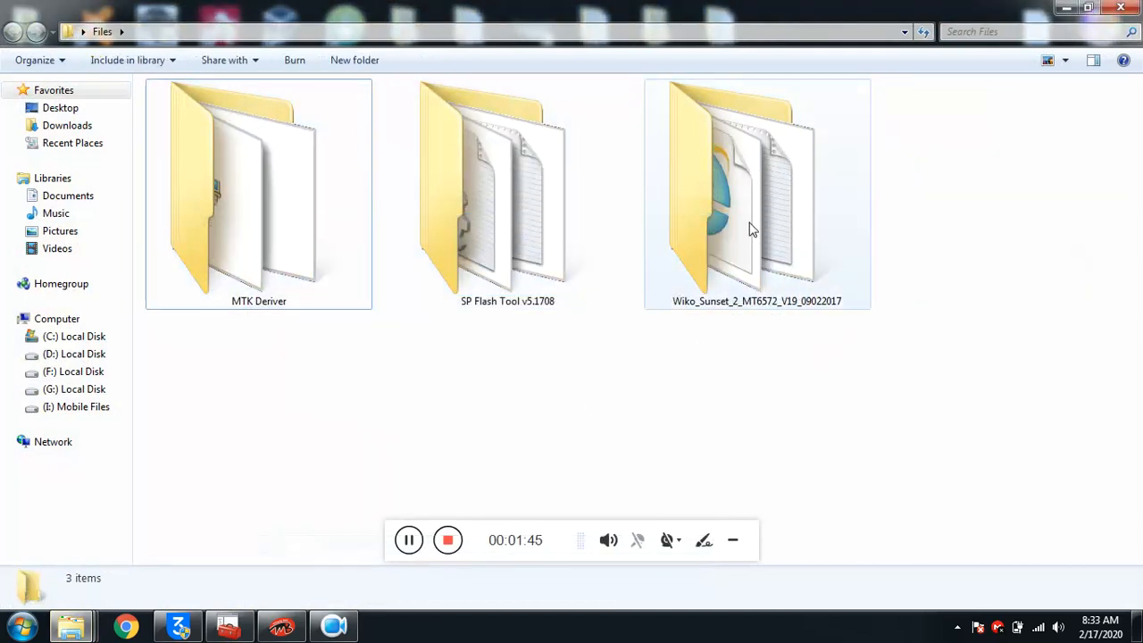
# Open the MTK Deriver folder and display its contents as extra large icons.
pyautogui.doubleClick(230, 243)
pyautogui.rightClick(224, 189)
pyautogui.moveTo(268, 202)
pyautogui.click(490, 201)
# Examine the x64 and x86 MTK USB serial port driver packages and the install option of the x64 one.
pyautogui.click(265, 234)
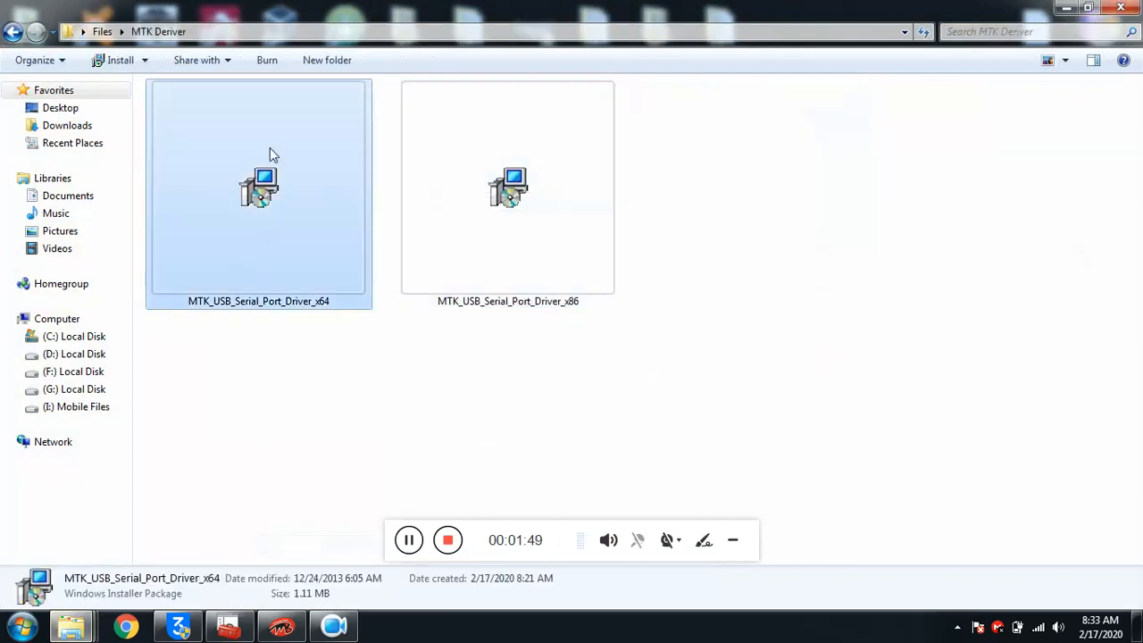
pyautogui.moveTo(234, 349); pyautogui.dragTo(532, 188)
pyautogui.moveTo(232, 375); pyautogui.dragTo(287, 161)
pyautogui.moveTo(254, 425); pyautogui.dragTo(268, 196)
pyautogui.rightClick(256, 224)
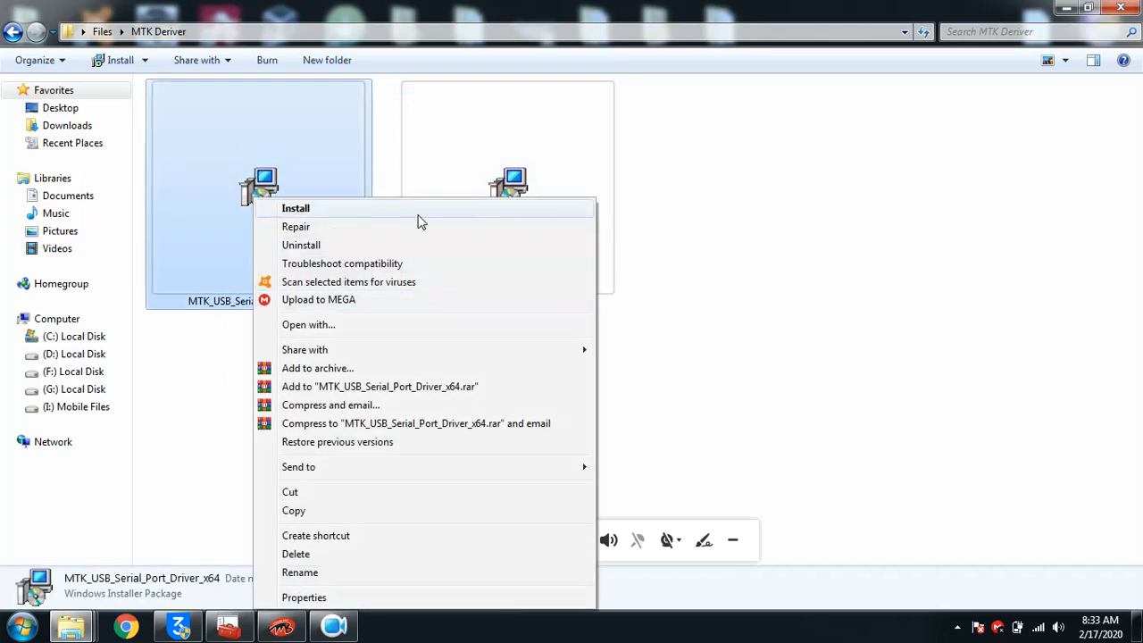
pyautogui.click(811, 285)
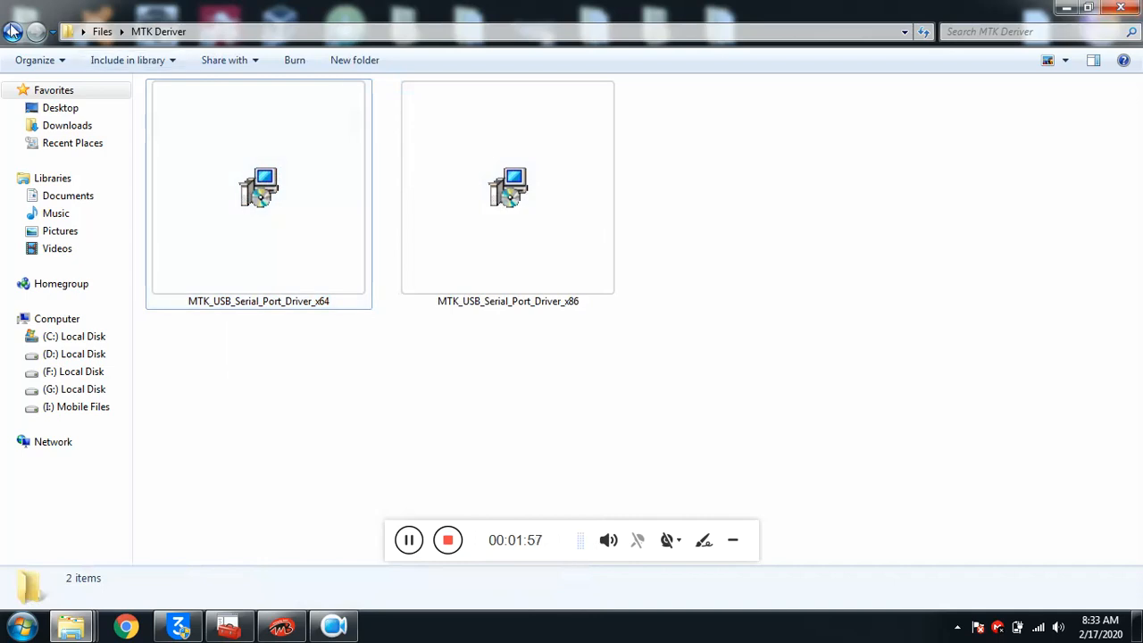
# Return to Files, open the SP Flash Tool v5.1708 folder and display its contents as medium icons.
pyautogui.click(12, 31)
pyautogui.doubleClick(462, 222)
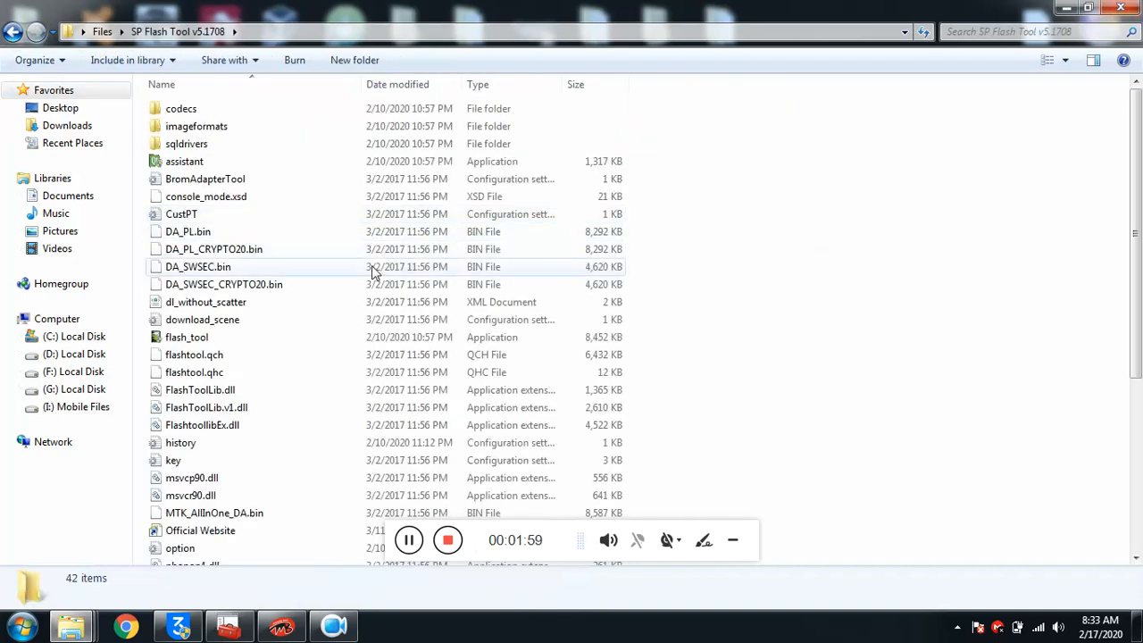
pyautogui.rightClick(910, 178)
pyautogui.moveTo(926, 192)
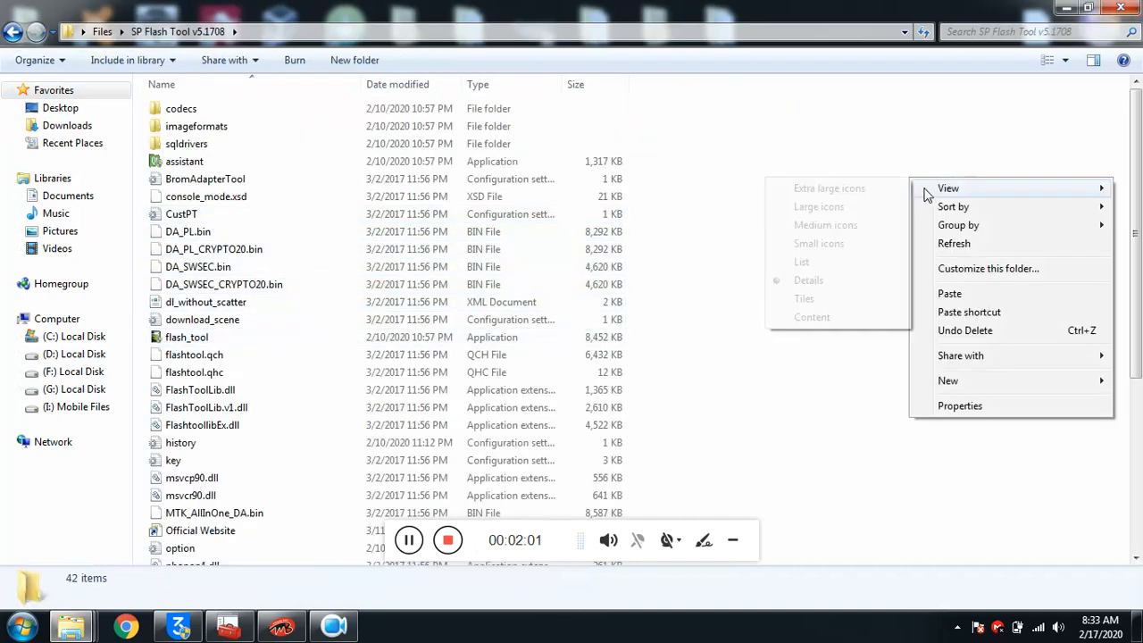
pyautogui.click(830, 226)
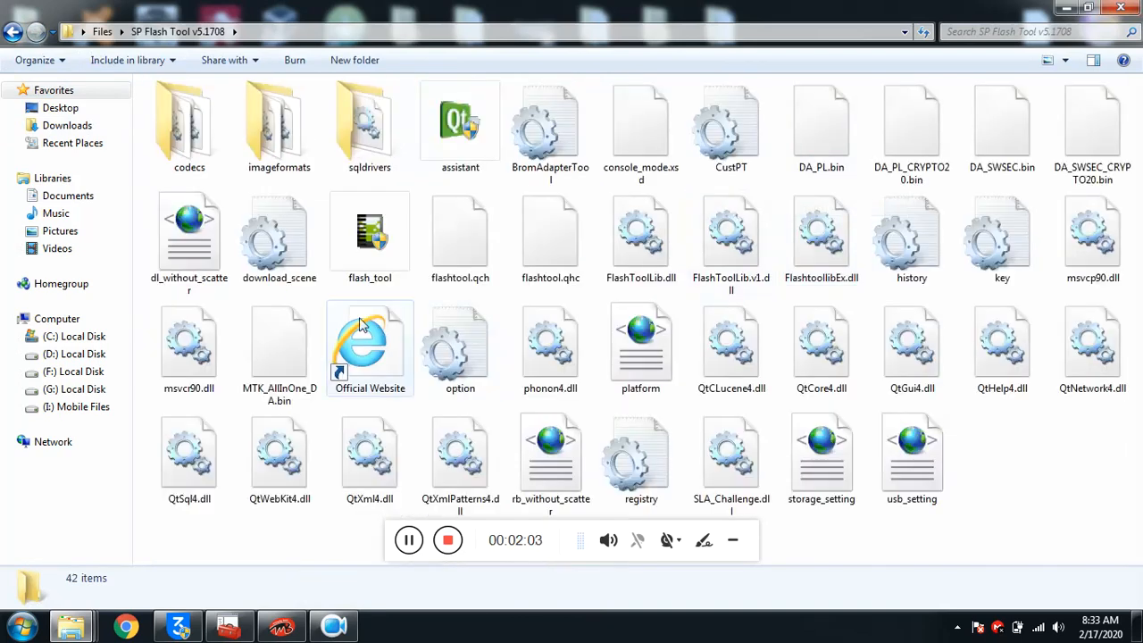
# Run flash_tool from the SP Flash Tool v5.1708 folder as administrator and dismiss the scatter file warning.
pyautogui.rightClick(337, 190)
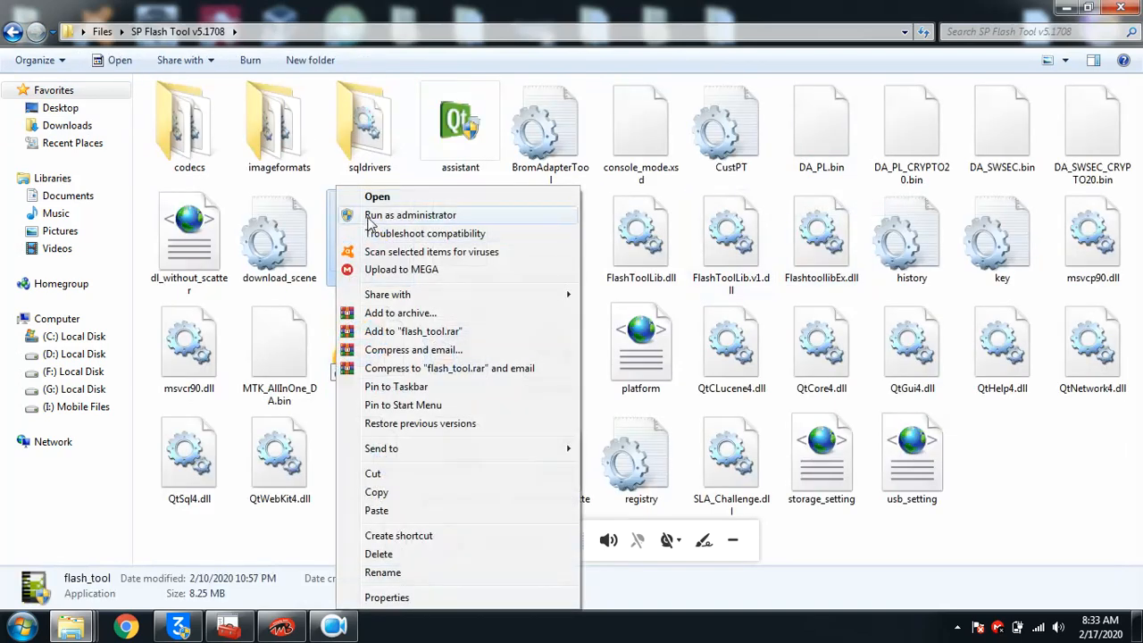
pyautogui.click(371, 219)
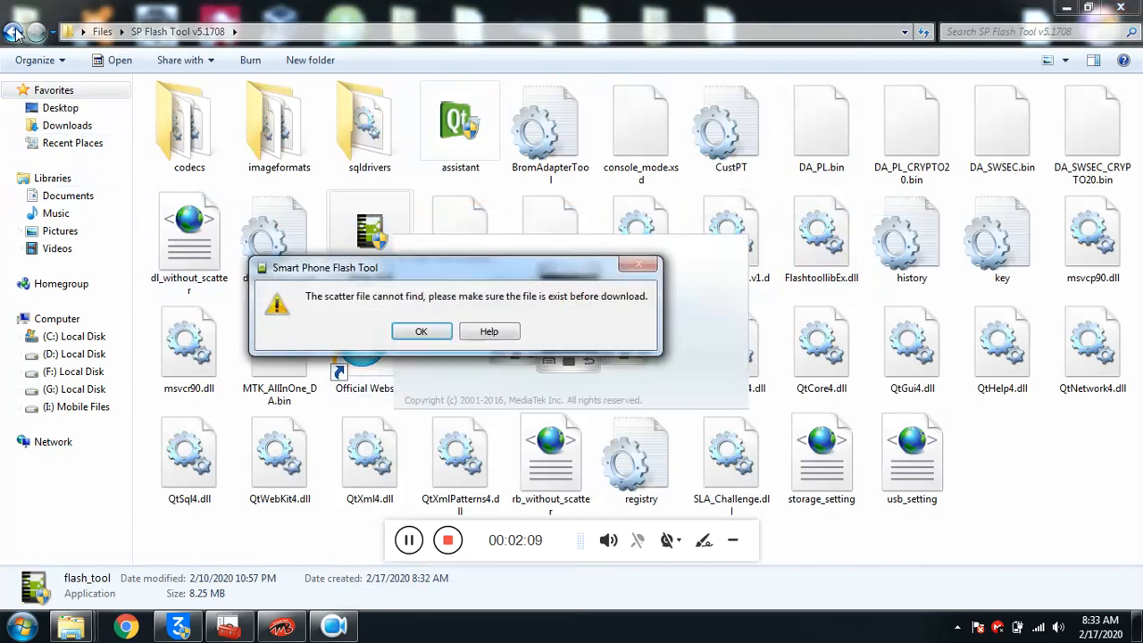
pyautogui.click(422, 330)
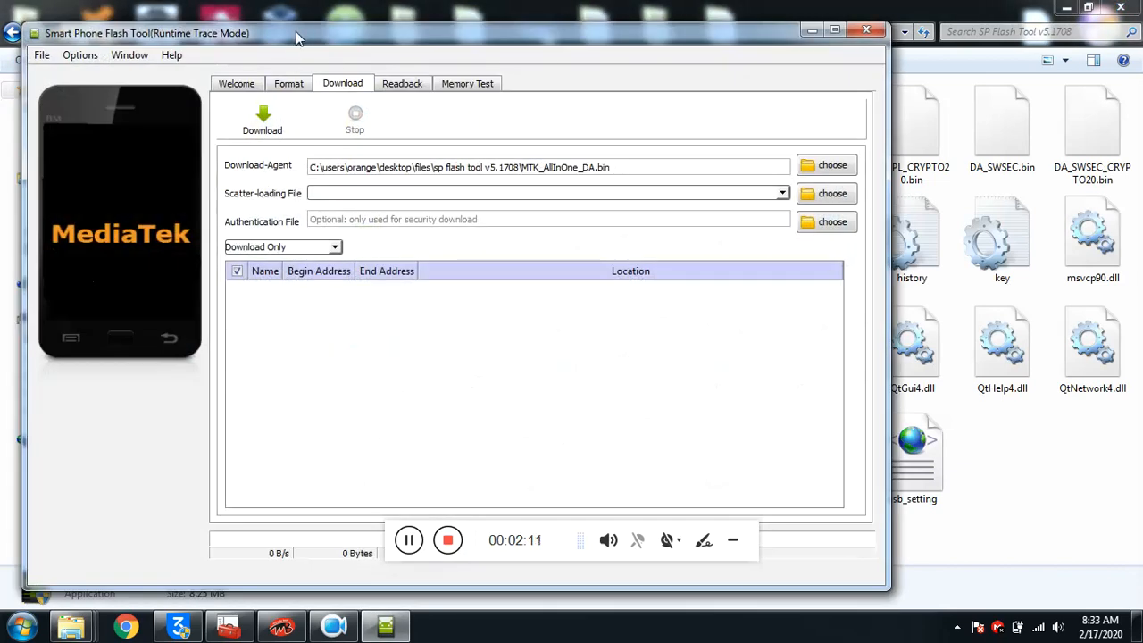
# Return the Explorer window to the Files folder, minimize it and maximize the Smart Phone Flash Tool window.
pyautogui.moveTo(295, 32); pyautogui.dragTo(535, 39)
pyautogui.click(13, 34)
pyautogui.click(678, 200)
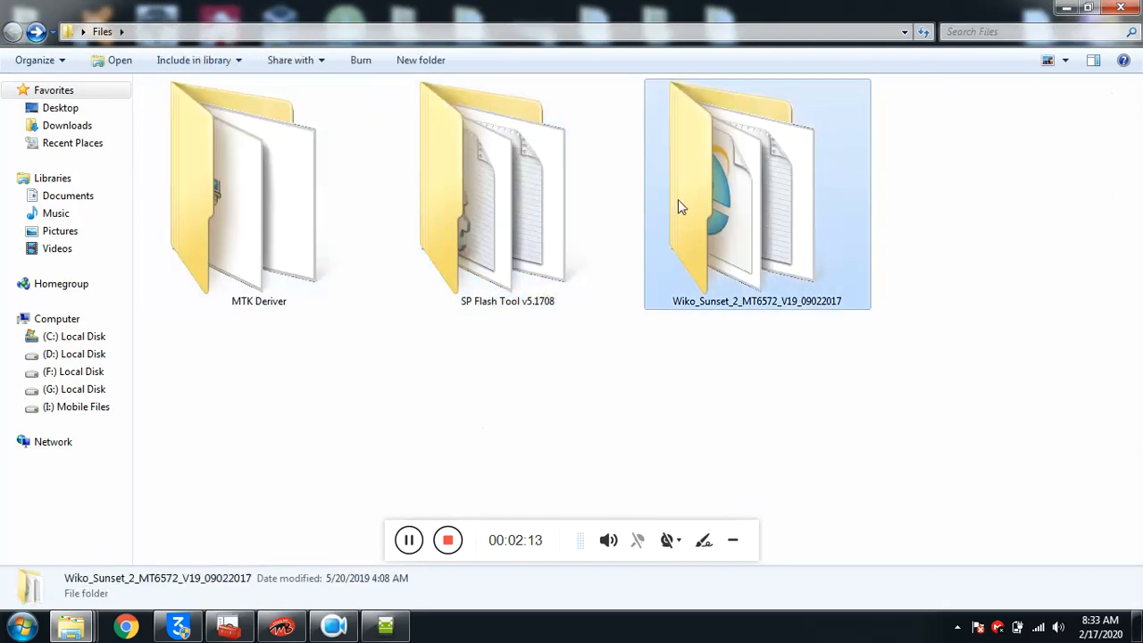
pyautogui.moveTo(979, 164); pyautogui.dragTo(790, 244)
pyautogui.click(1066, 8)
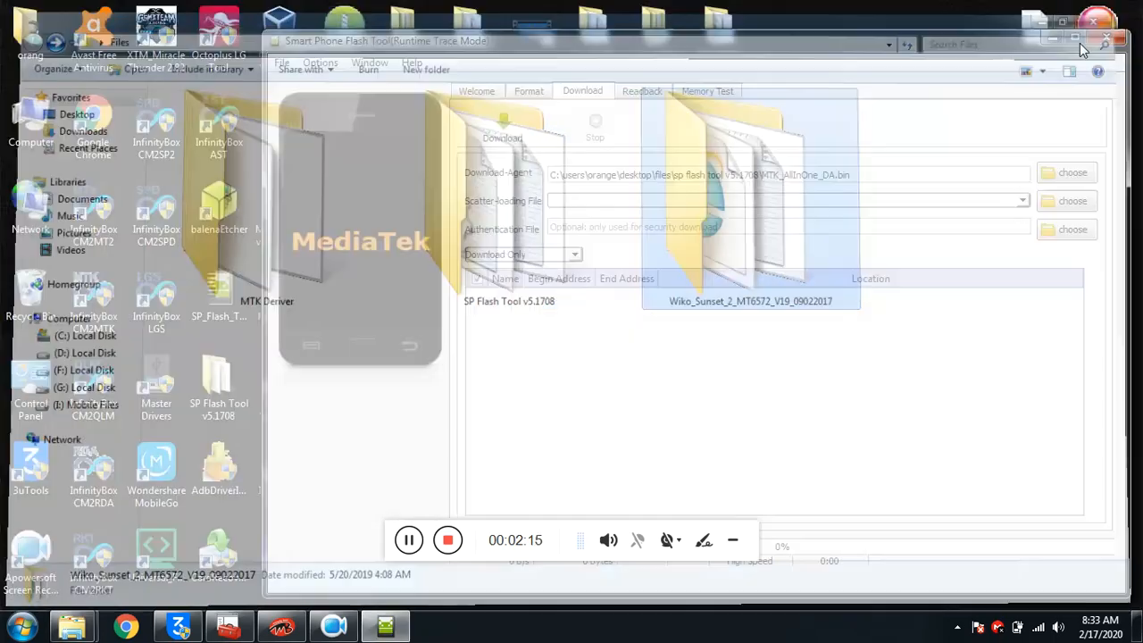
pyautogui.doubleClick(680, 46)
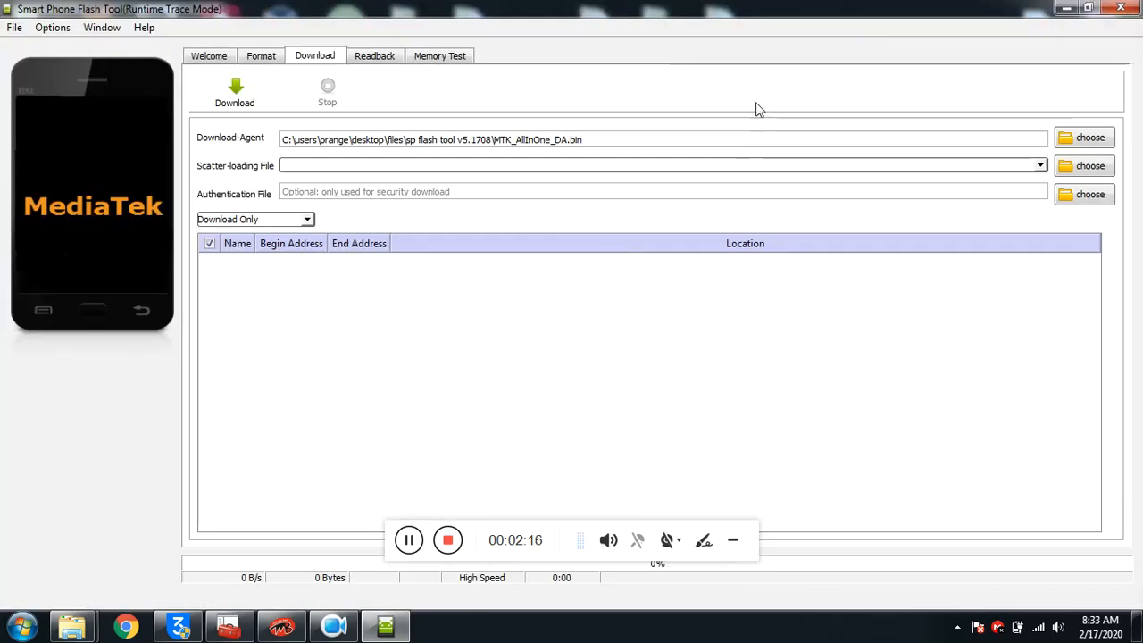
# Load MT6572_Android_scatter.txt from the Firmware folder of Wiko_Sunset_2_MT6572_V19_09022017 on the Desktop as the scatter-loading file.
pyautogui.click(1065, 169)
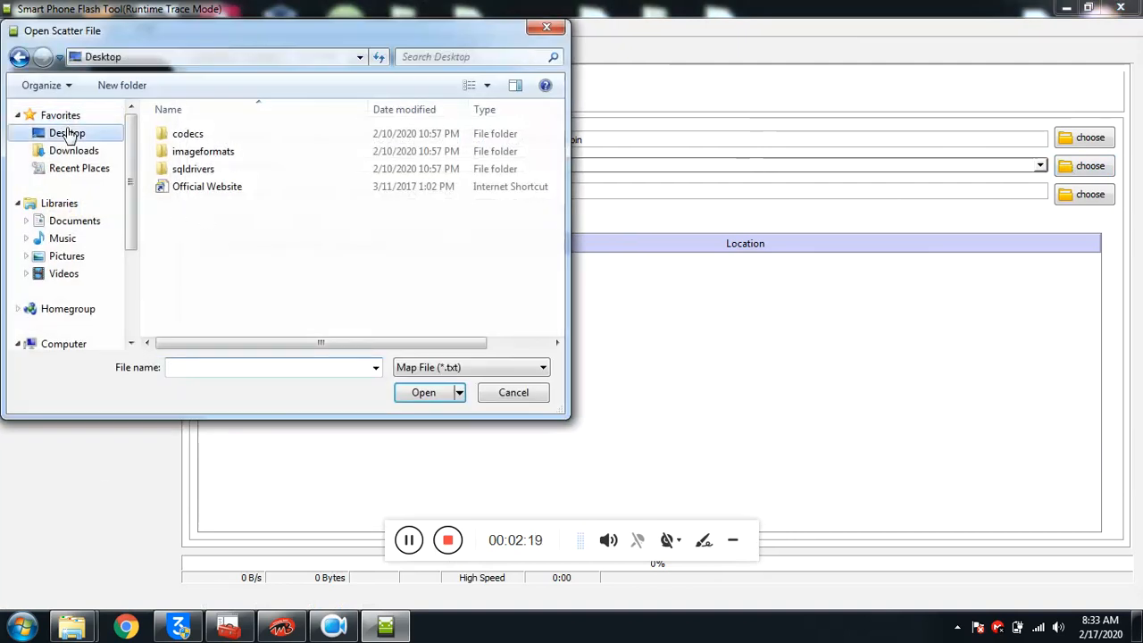
pyautogui.click(67, 134)
pyautogui.doubleClick(239, 183)
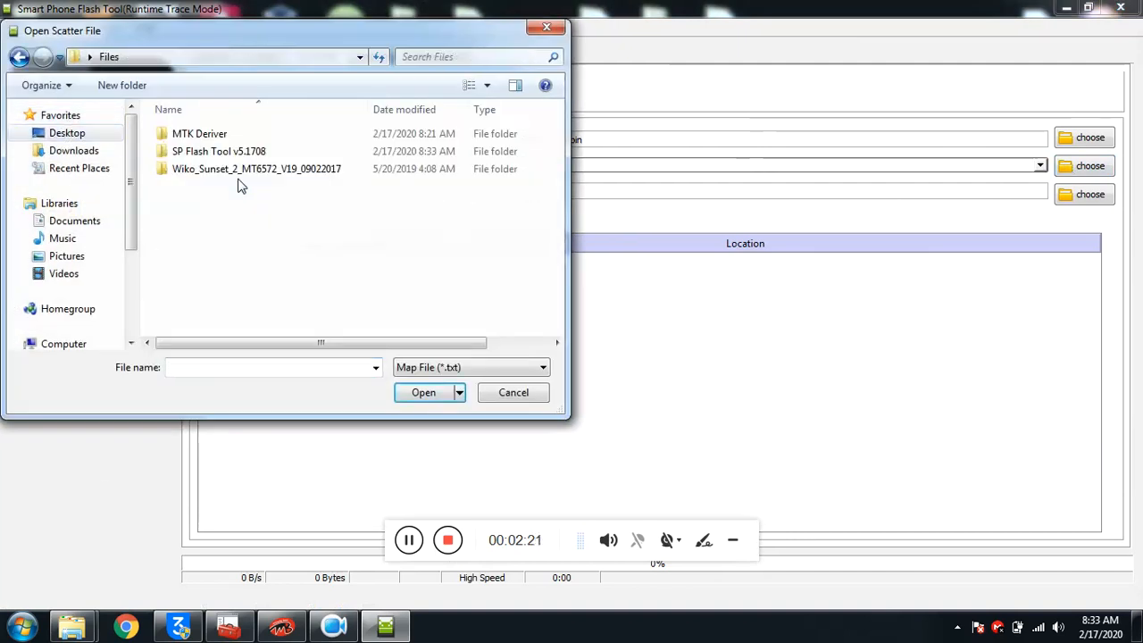
pyautogui.doubleClick(209, 170)
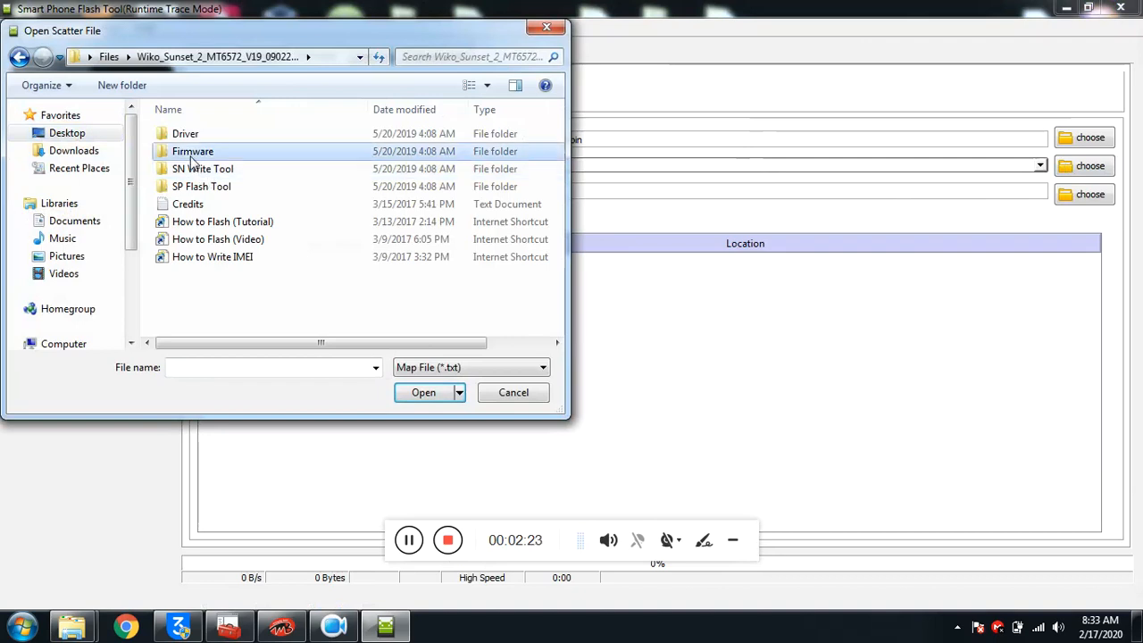
pyautogui.doubleClick(192, 153)
pyautogui.doubleClick(195, 156)
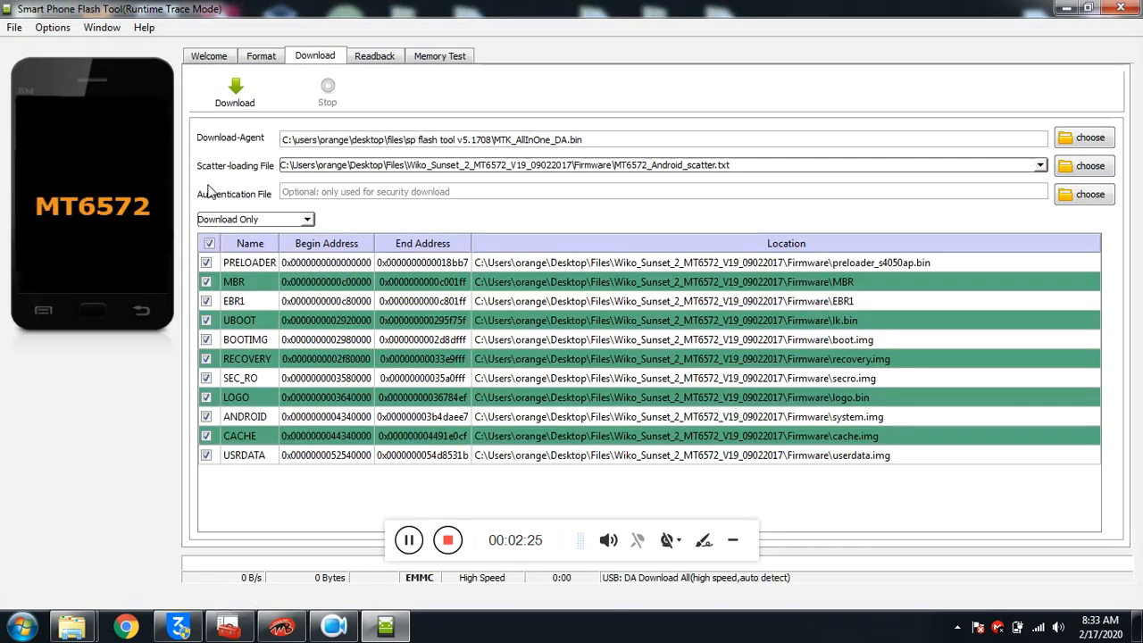
# Set the download mode to Firmware Upgrade and start flashing the phone.
pyautogui.click(255, 219)
pyautogui.click(250, 240)
pyautogui.click(234, 93)
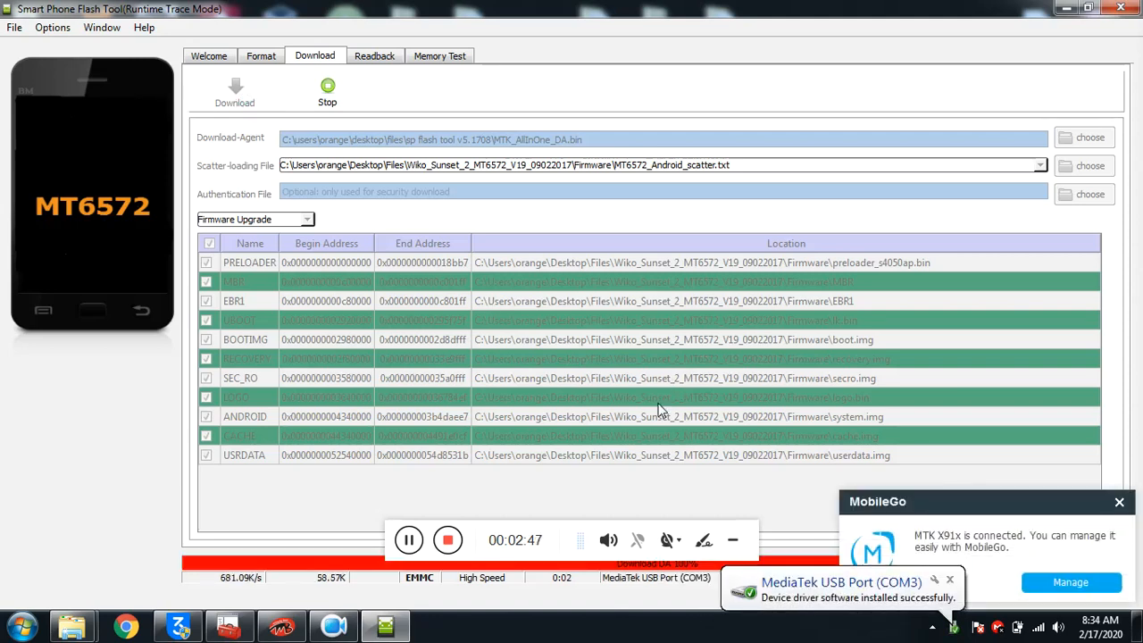
pyautogui.moveTo(468, 552); pyautogui.dragTo(466, 510)
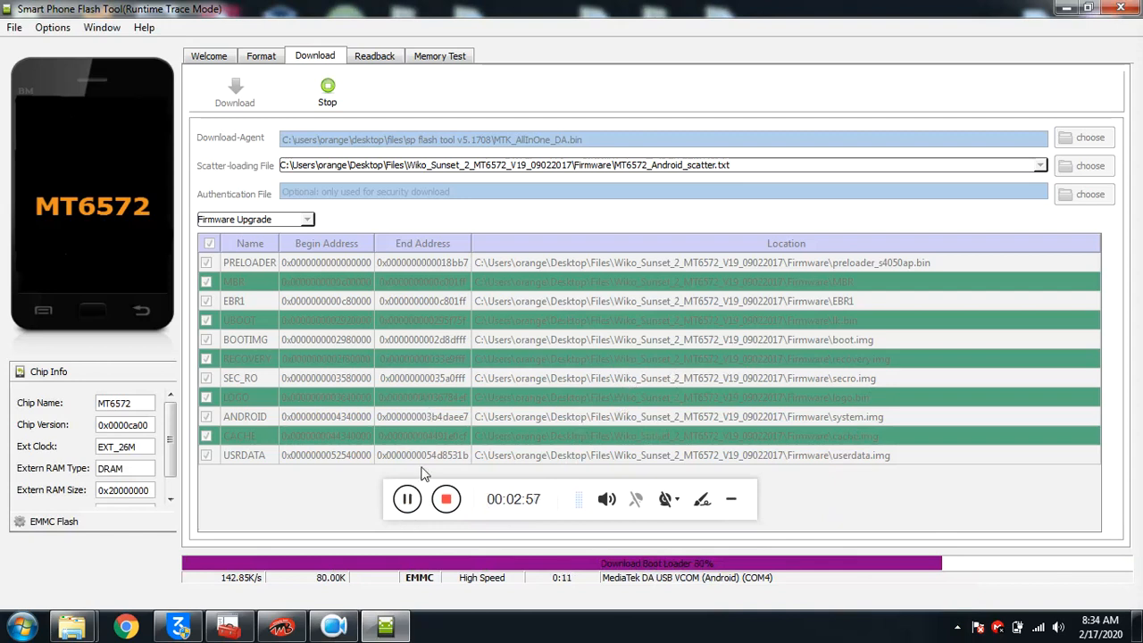
pyautogui.click(406, 498)
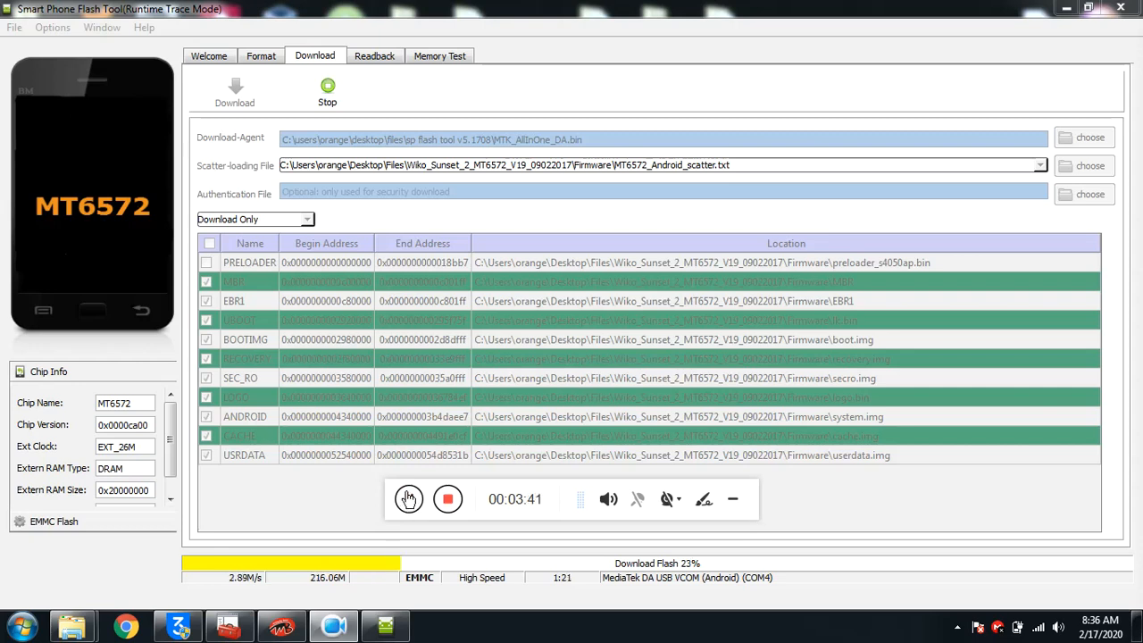
pyautogui.click(408, 498)
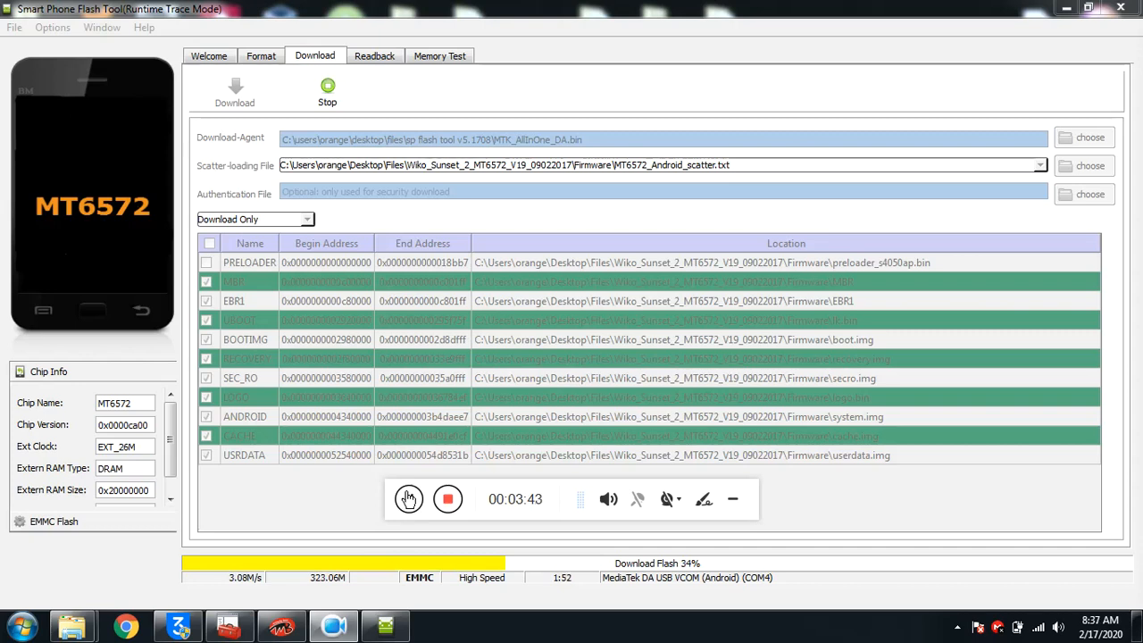
pyautogui.click(408, 498)
pyautogui.click(408, 498)
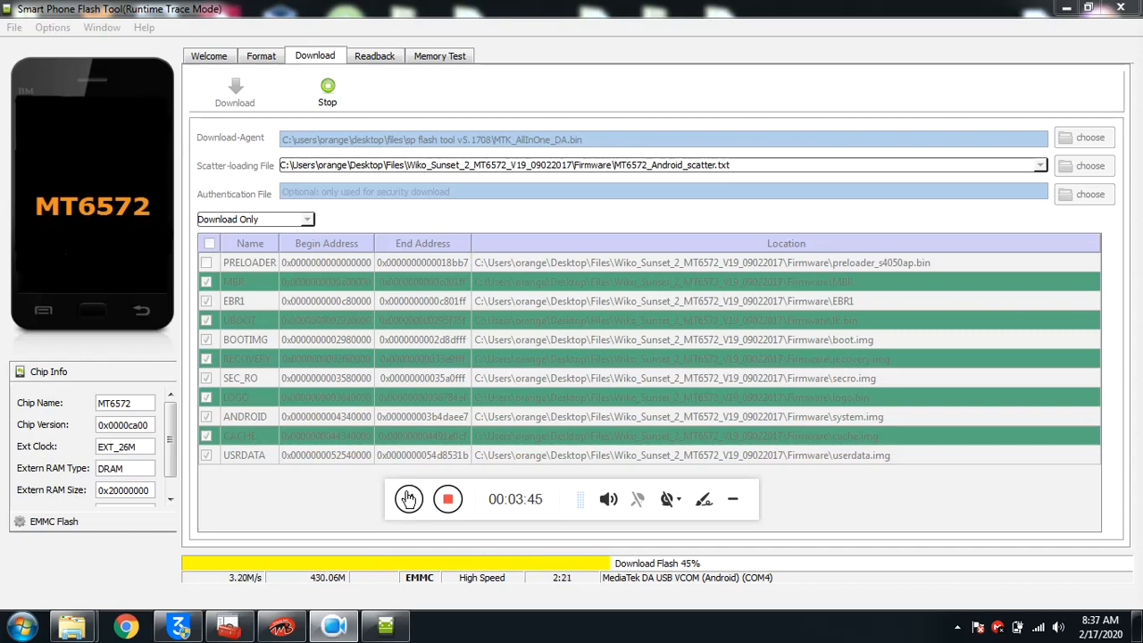
pyautogui.click(408, 498)
pyautogui.click(408, 498)
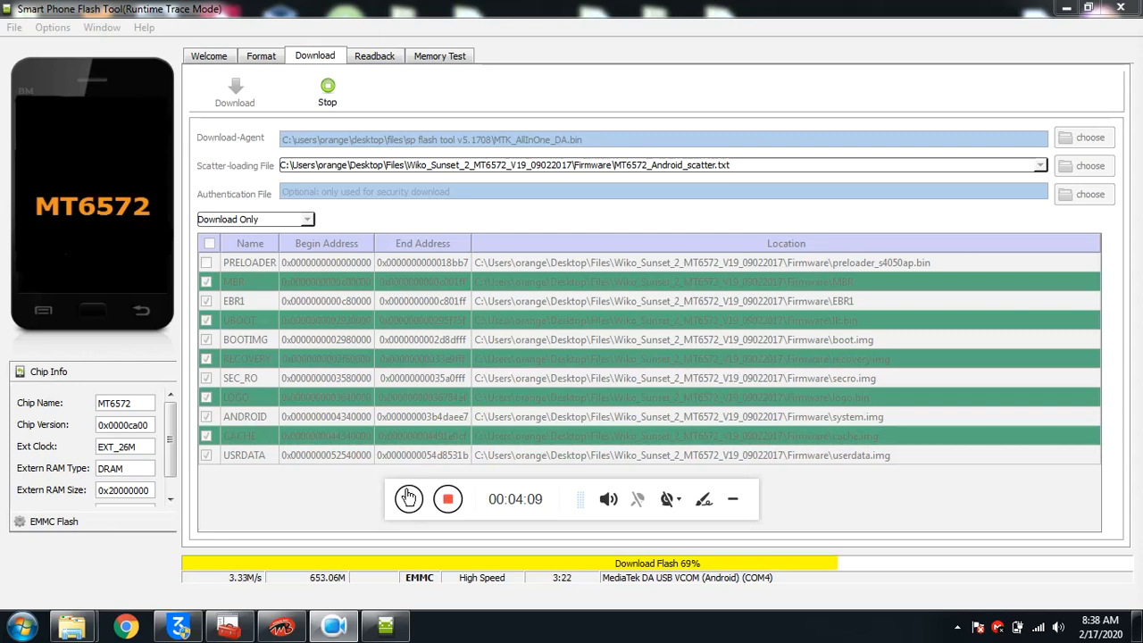
pyautogui.click(408, 498)
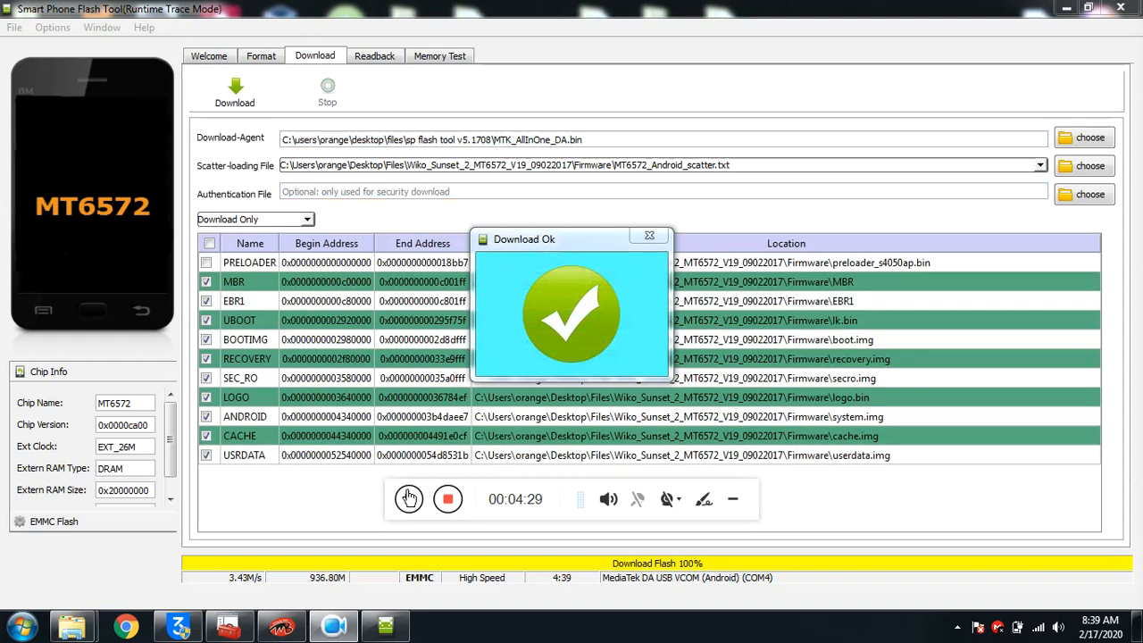
# Close the Download Ok message.
pyautogui.click(635, 238)
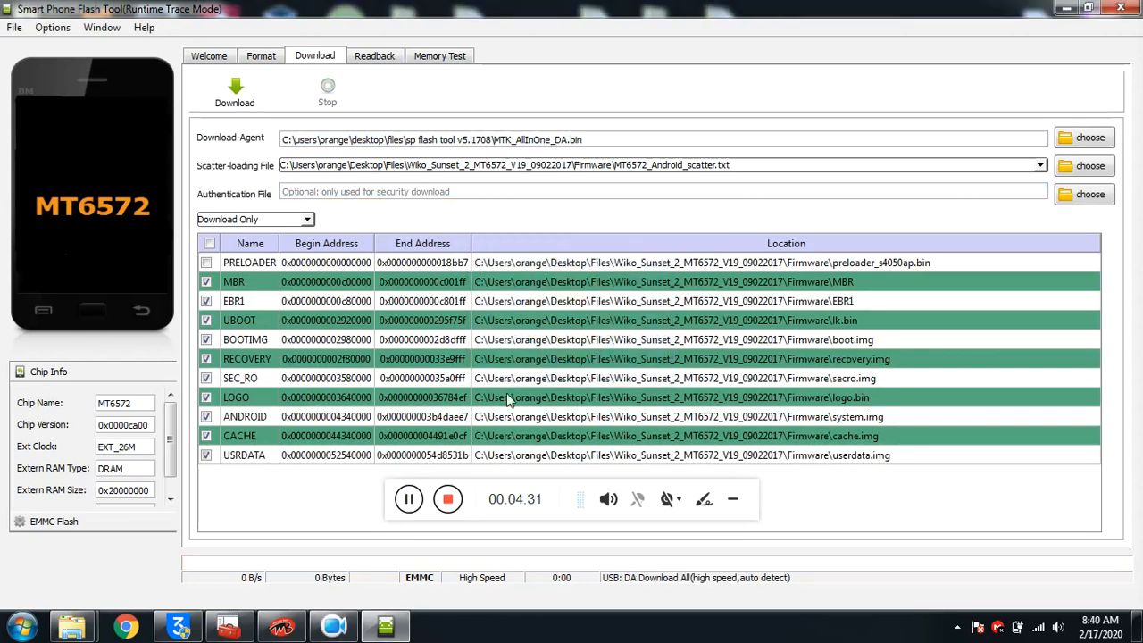